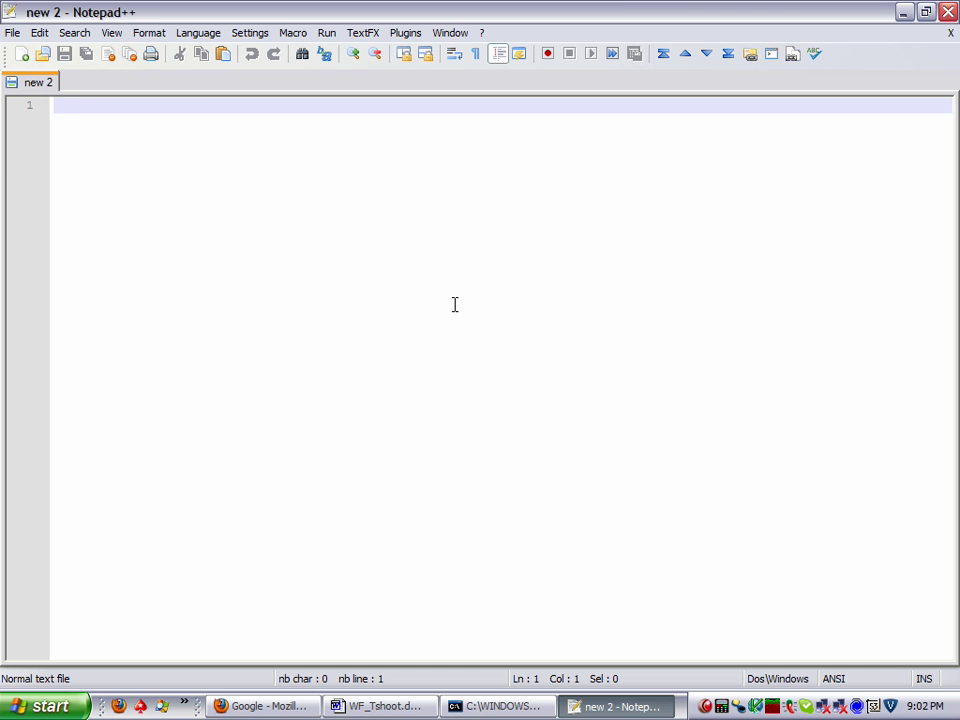
Open the recent file C:\WINDOWS\pfirewall.log.old and show its header lines with the field names.
click(14, 33)
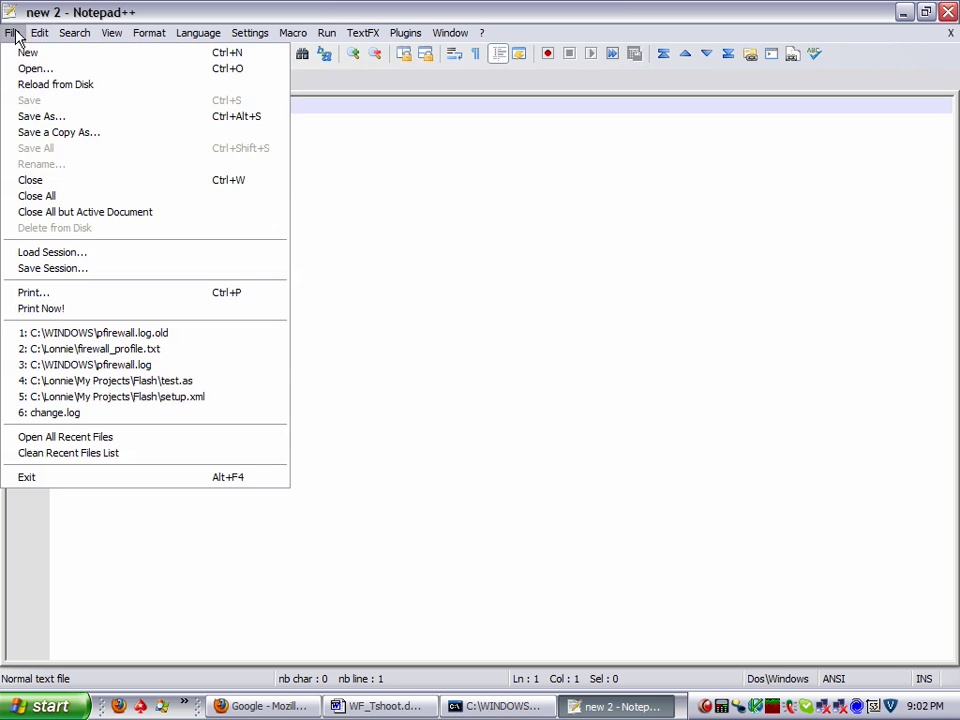
click(60, 332)
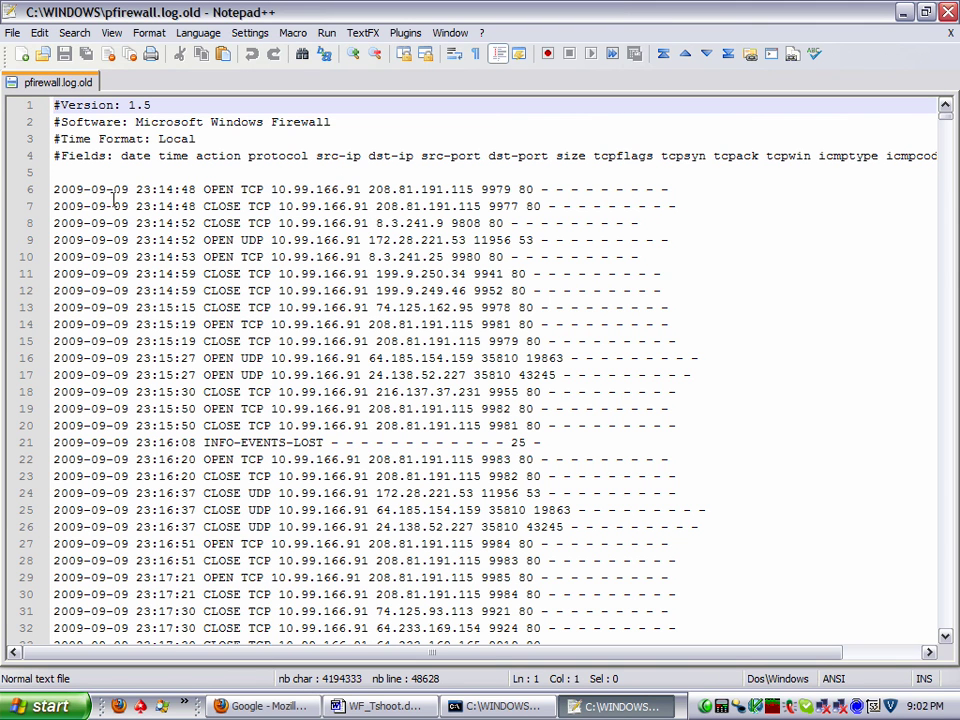
scroll(850, 170, down, 1)
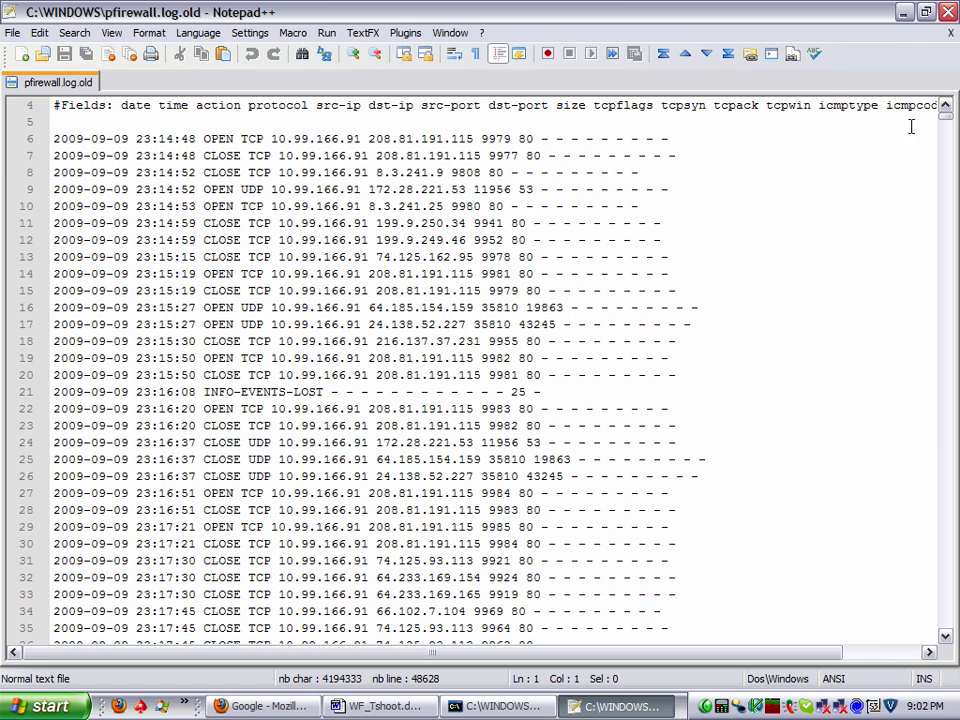
mouse_move(946, 122)
mouse_down()
mouse_move(946, 505)
mouse_move(950, 105)
mouse_up()
click(340, 173)
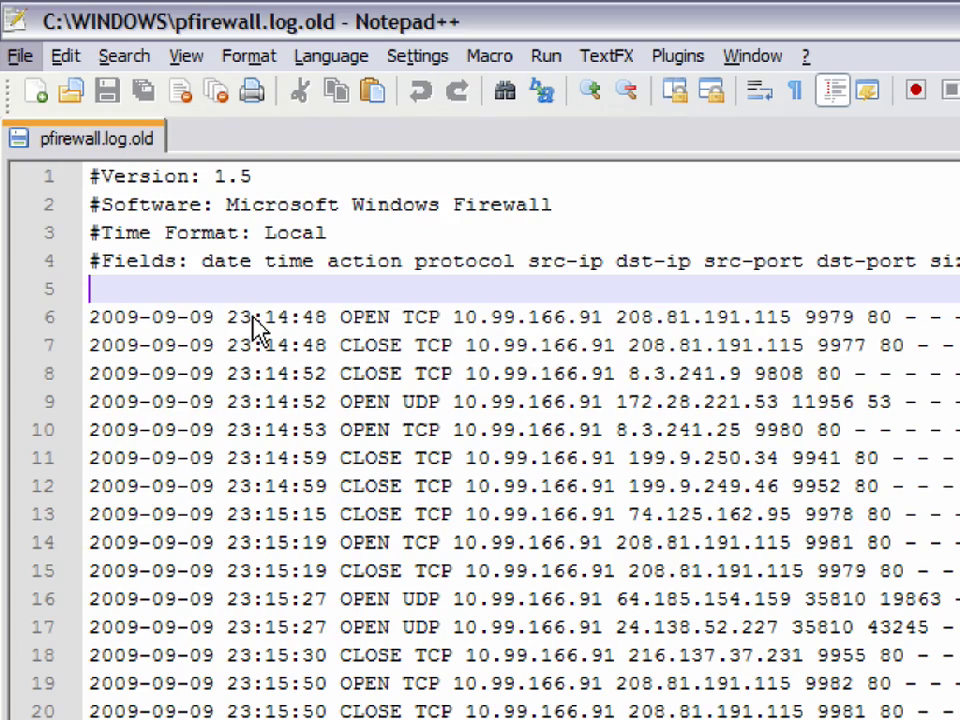
Examine the source IP, destination IP, source port and destination port of the first log entry on line 6.
click(343, 296)
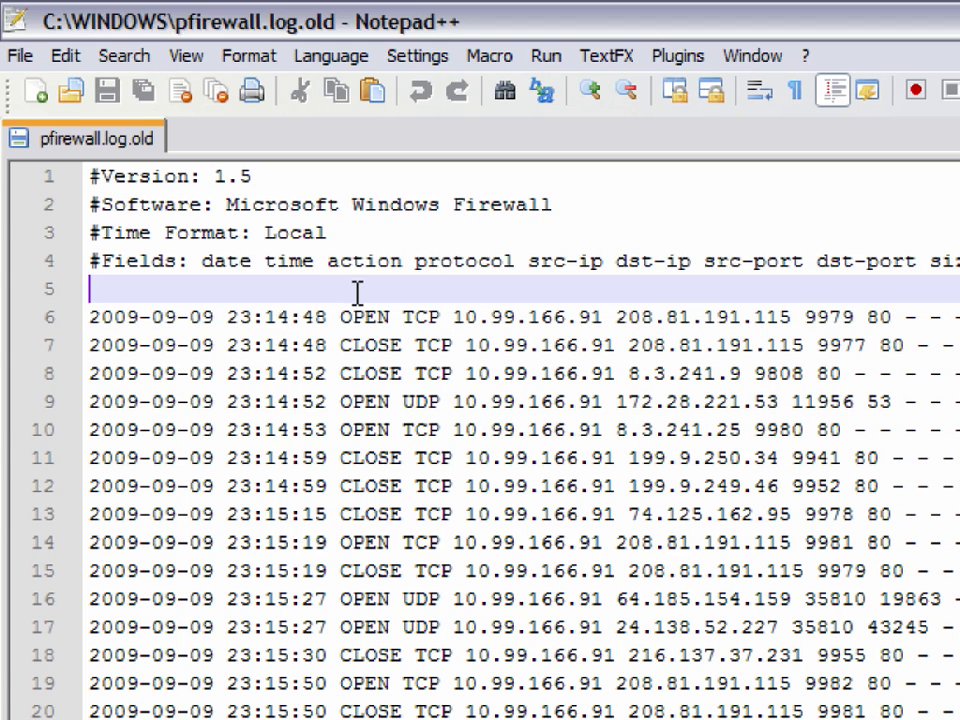
key(alt)
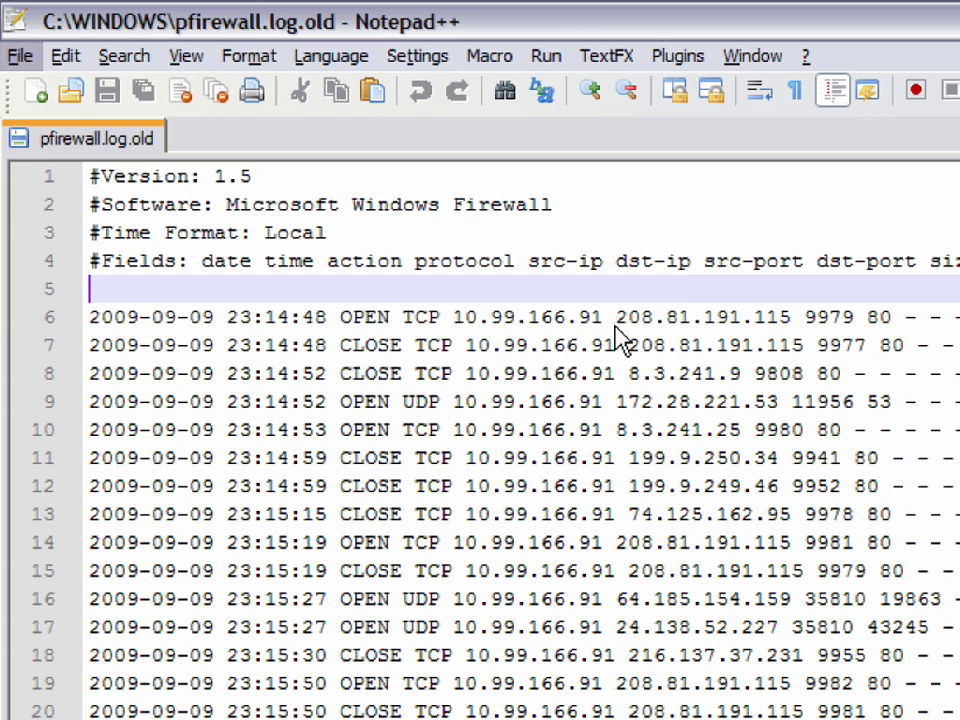
drag(601, 317, 458, 316)
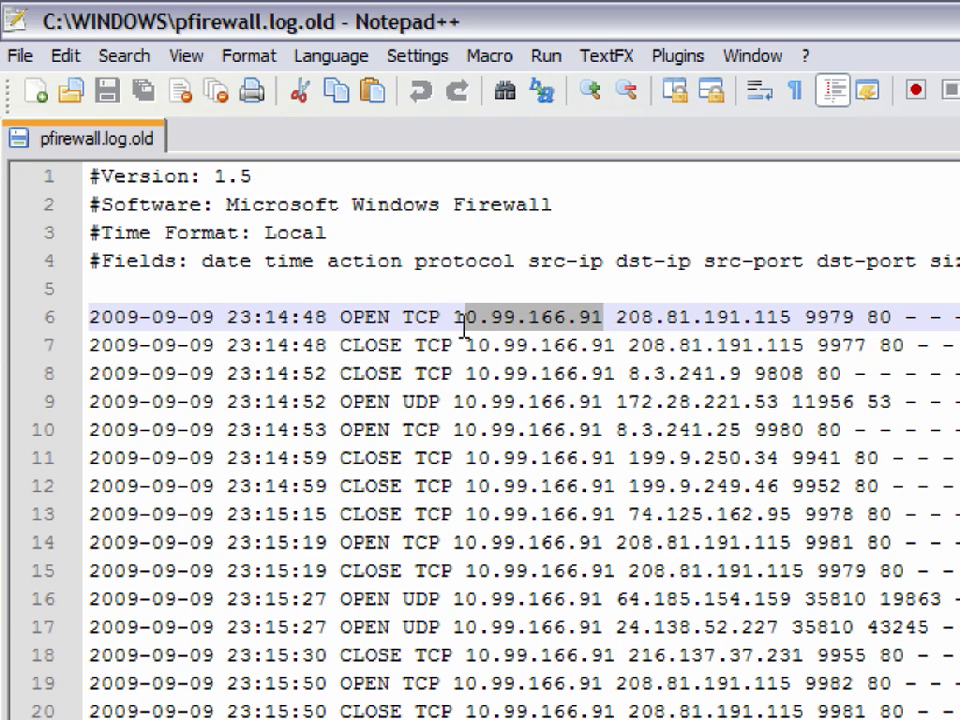
drag(617, 317, 760, 317)
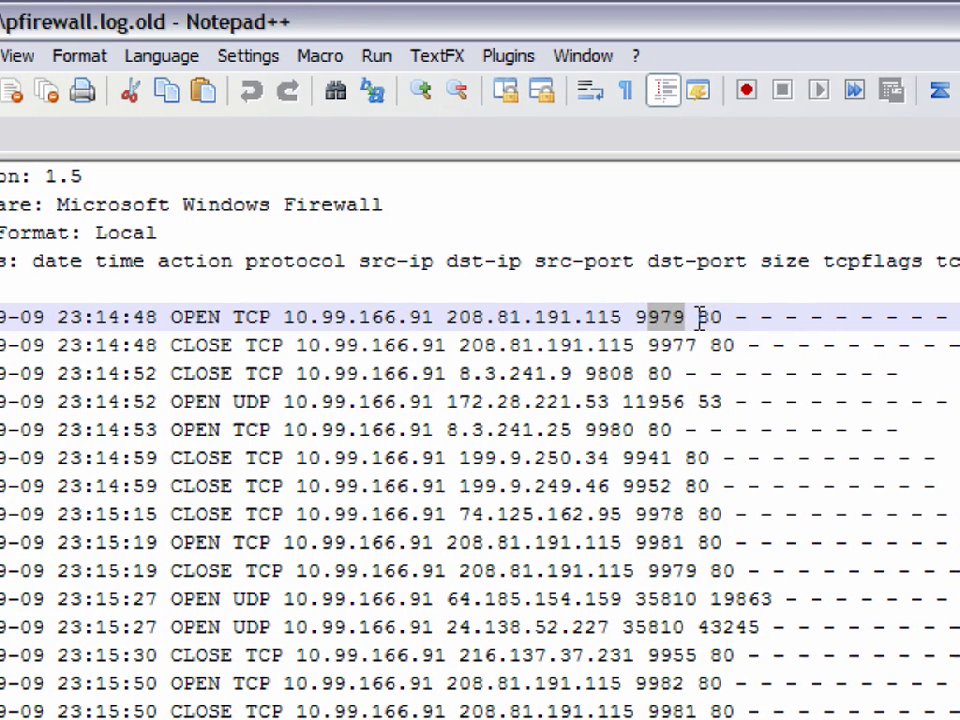
double_click(704, 317)
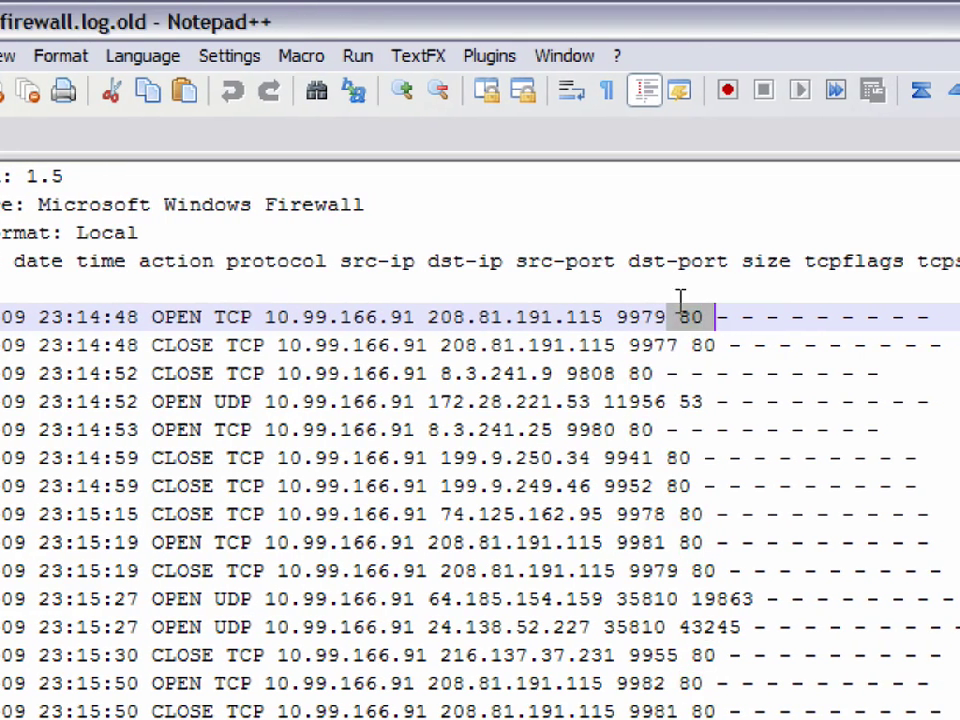
click(681, 302)
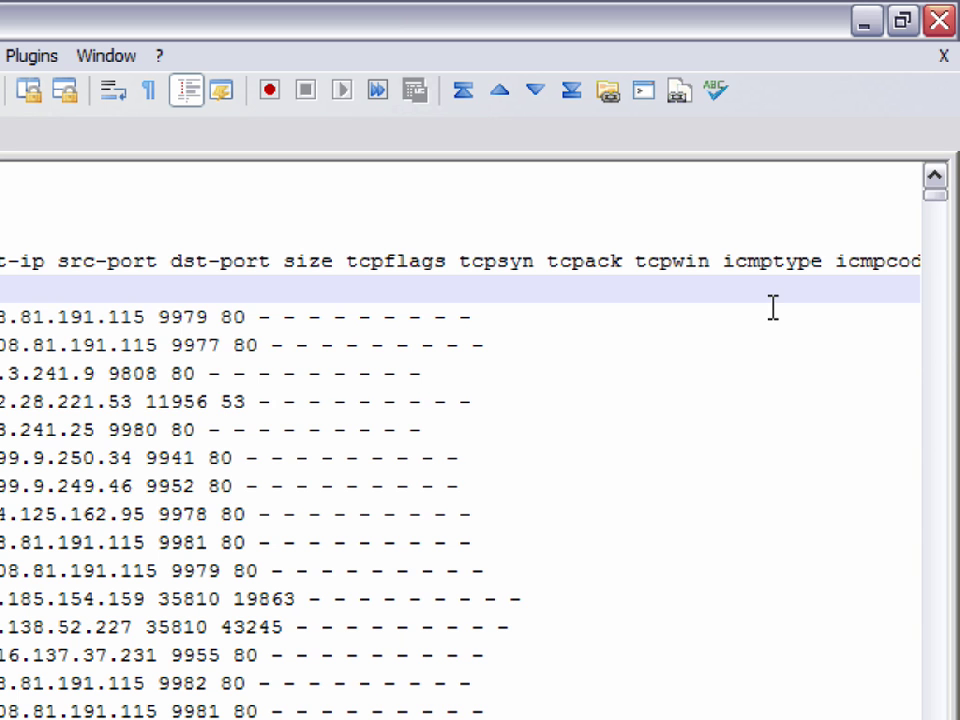
Examine the window, acknowledgement, sequence, flag, size and destination port values of a TCP entry ending in RECEIVE further down the log.
drag(934, 193, 925, 355)
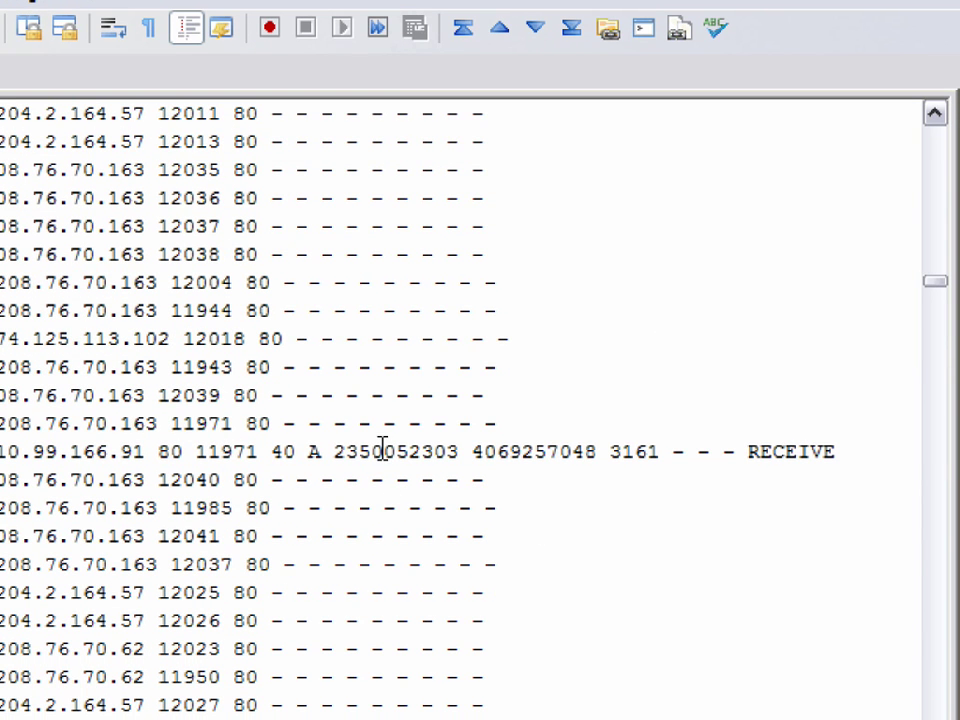
click(399, 452)
double_click(408, 454)
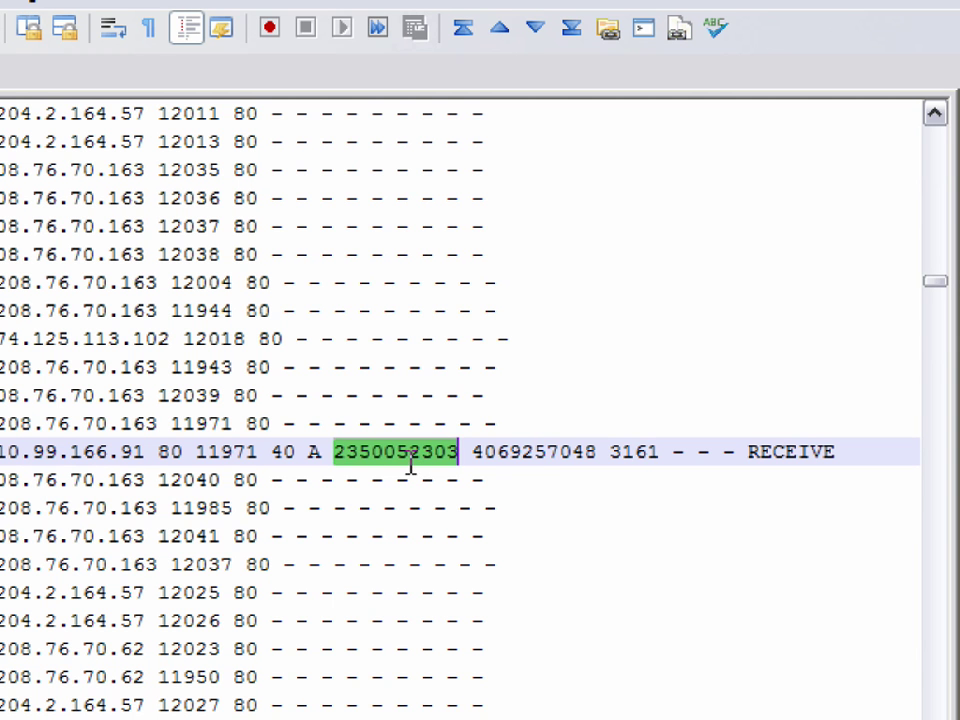
double_click(624, 452)
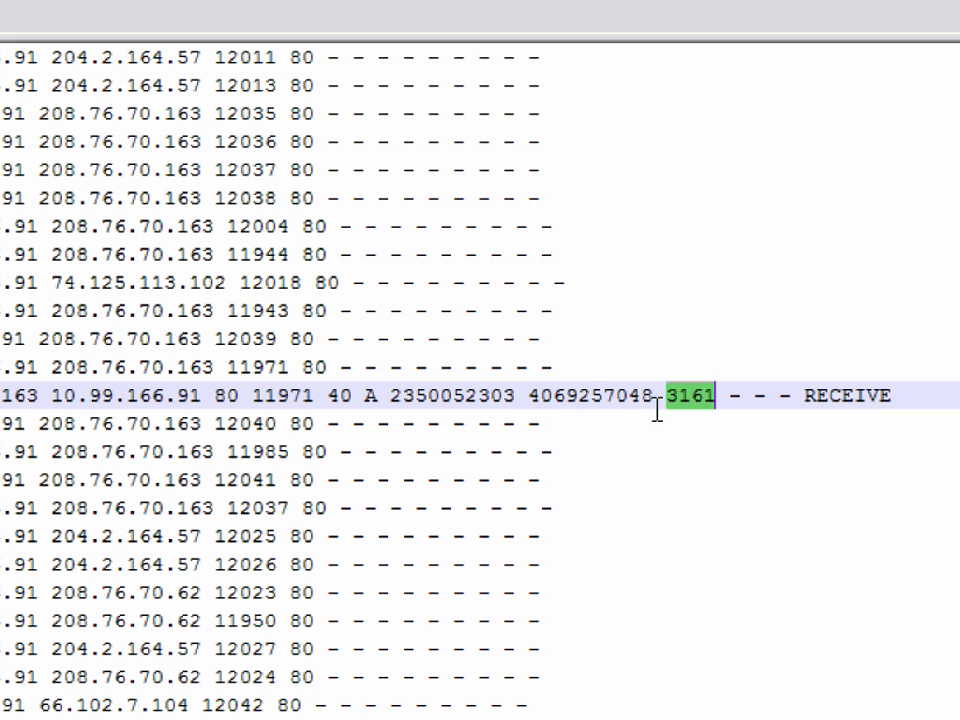
double_click(585, 396)
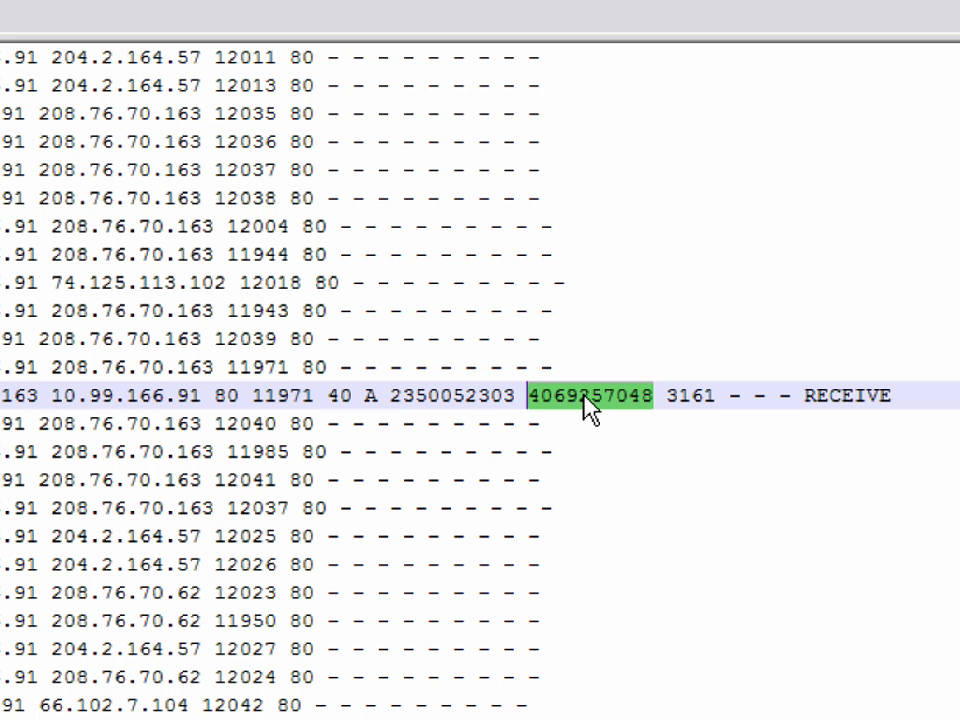
double_click(456, 396)
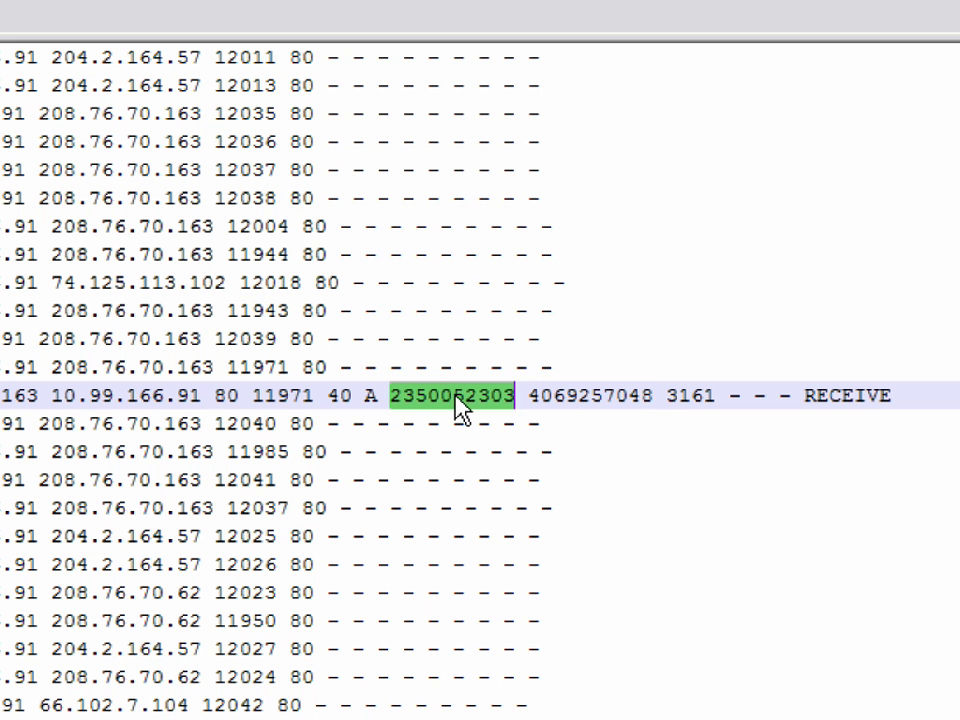
double_click(371, 396)
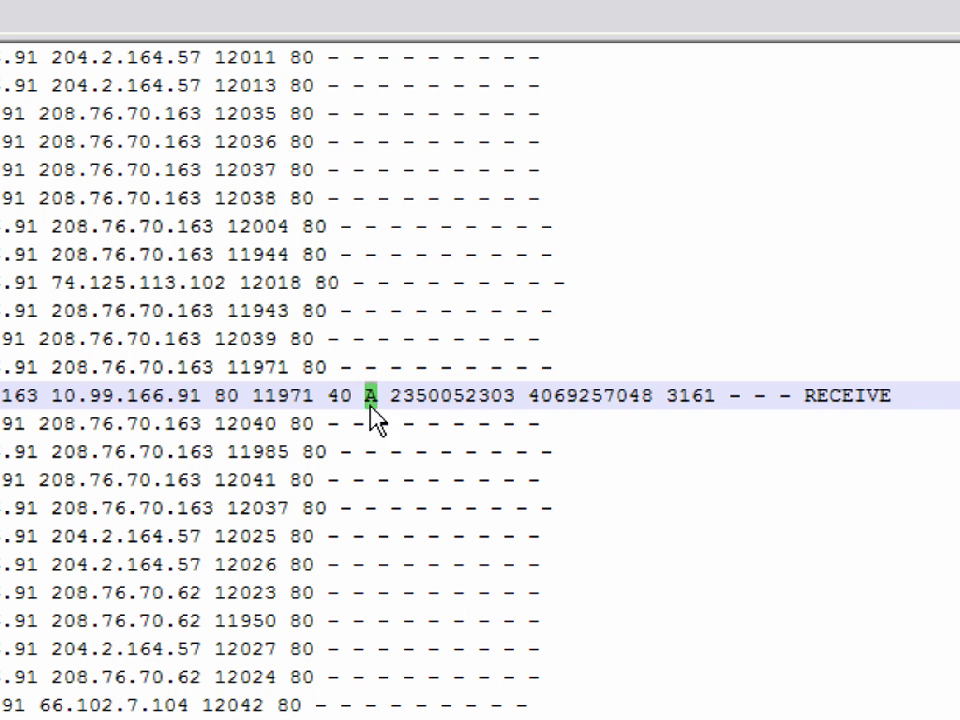
drag(328, 398, 351, 400)
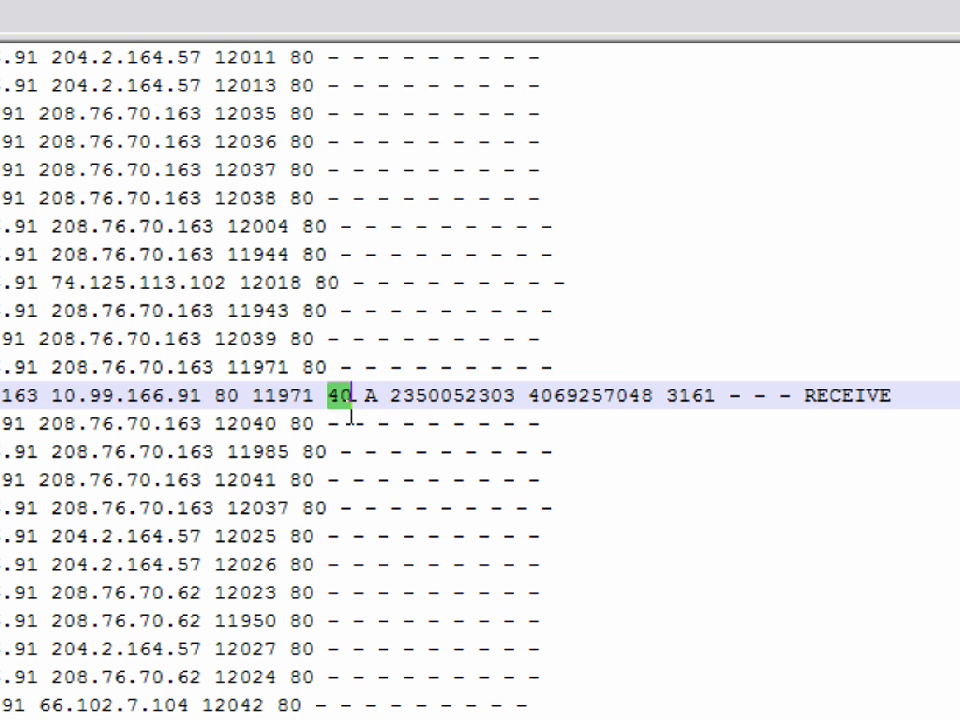
double_click(255, 396)
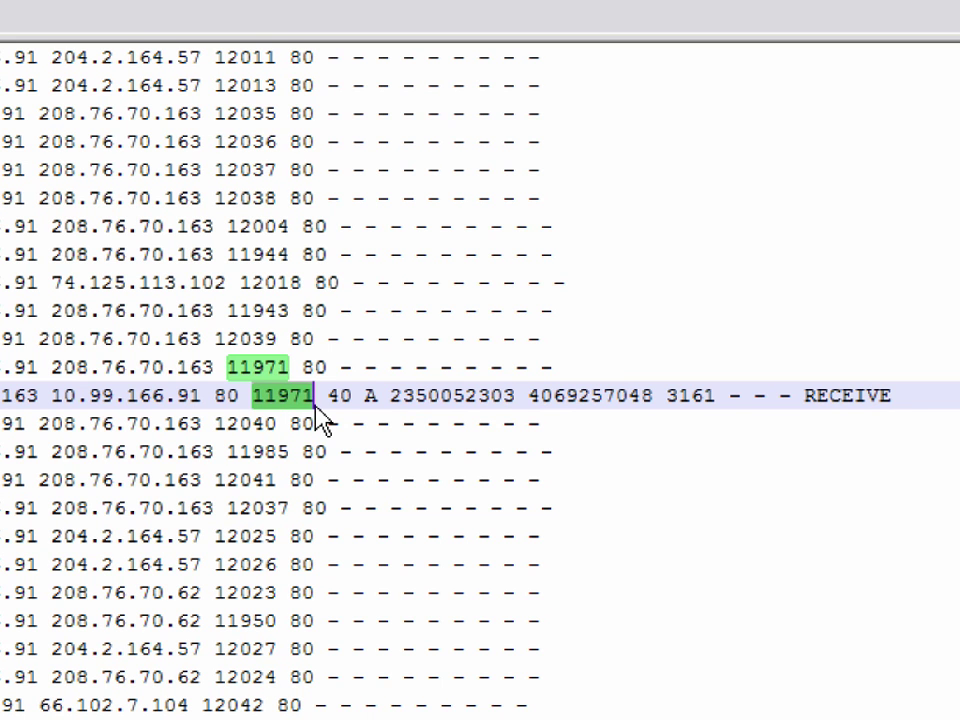
click(315, 395)
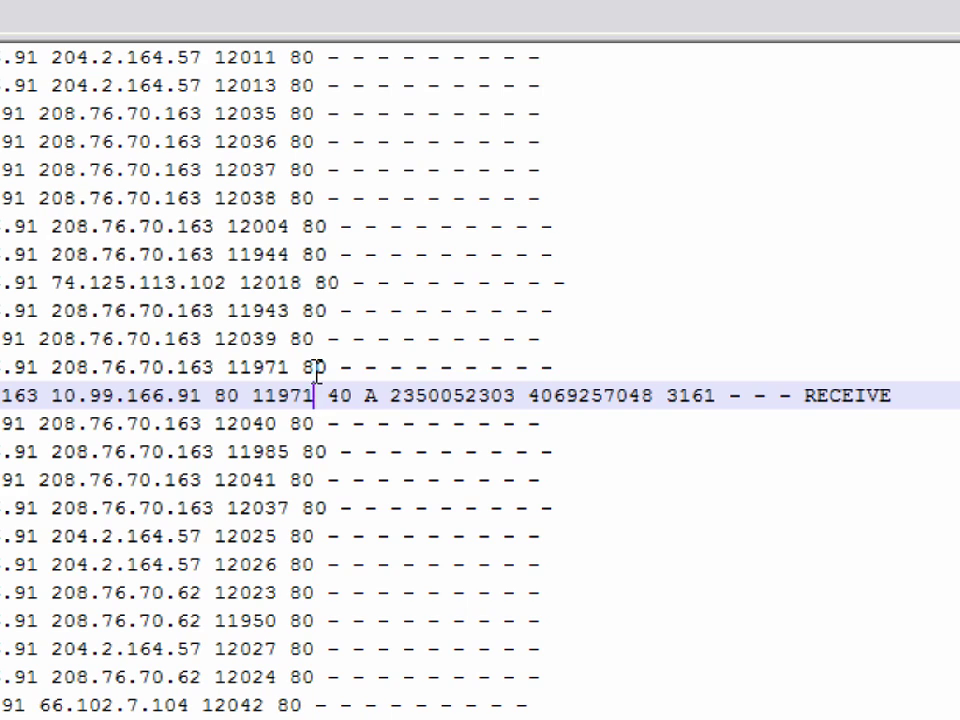
Highlight the occurrences of destination port 80 in the entries around the RECEIVE line.
double_click(315, 368)
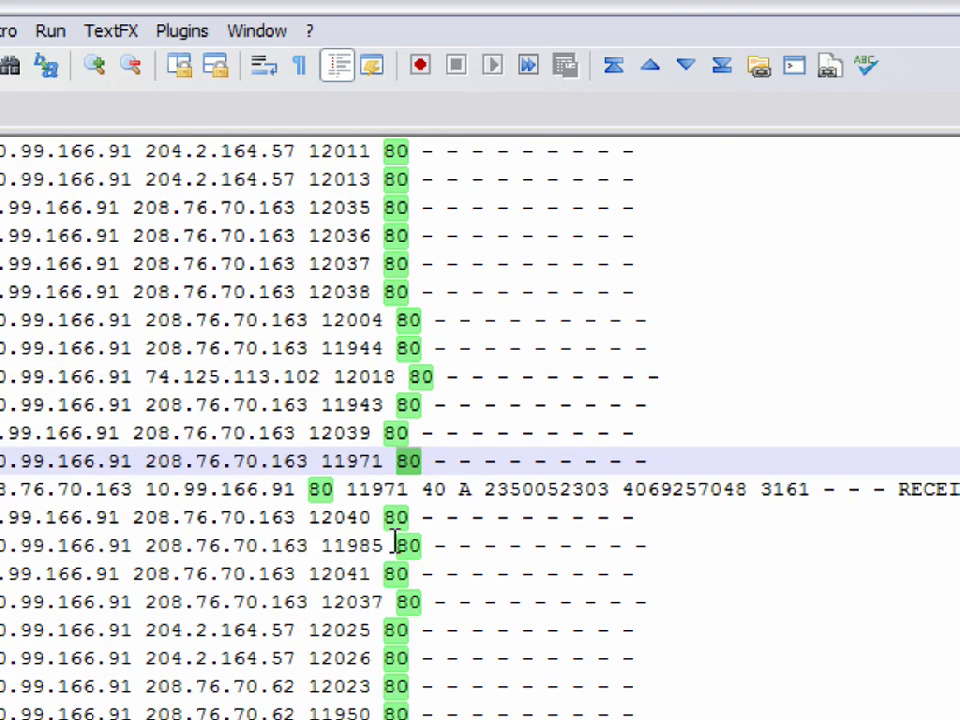
triple_click(395, 686)
click(396, 658)
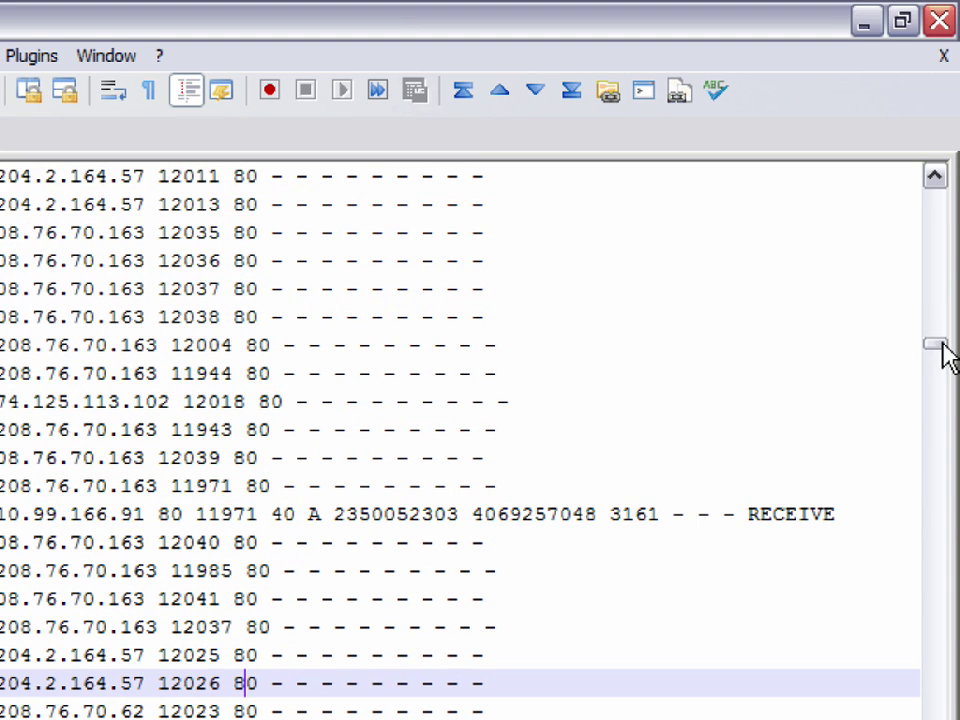
Return to the start of the log and inspect the lost-event count in the INFO-EVENTS-LOST entry on line 21.
drag(943, 355, 940, 187)
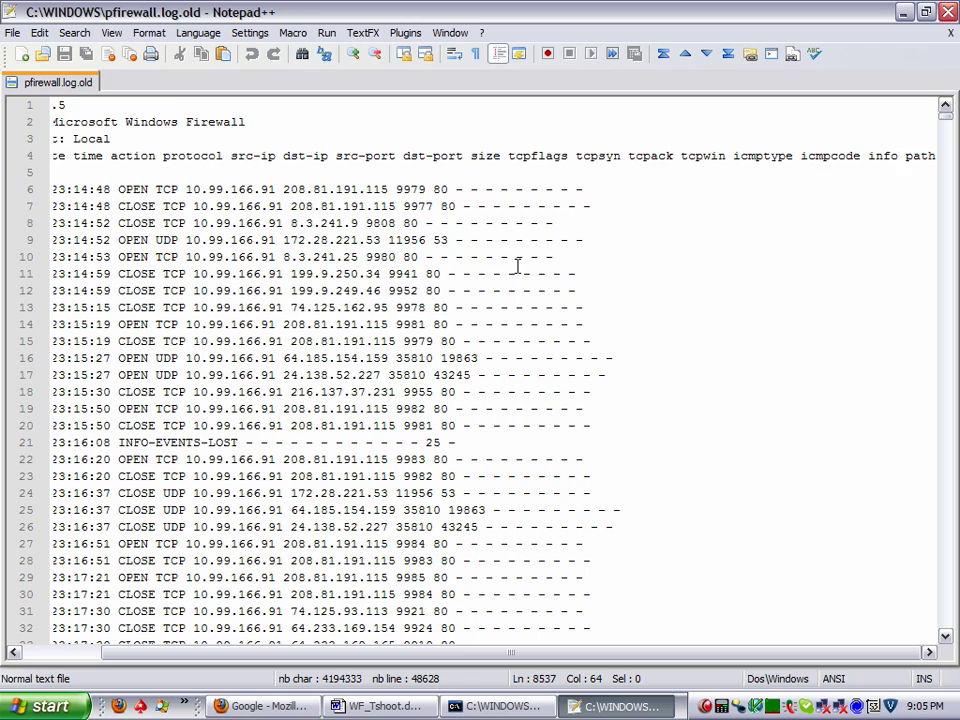
scroll(488, 265, down, 3)
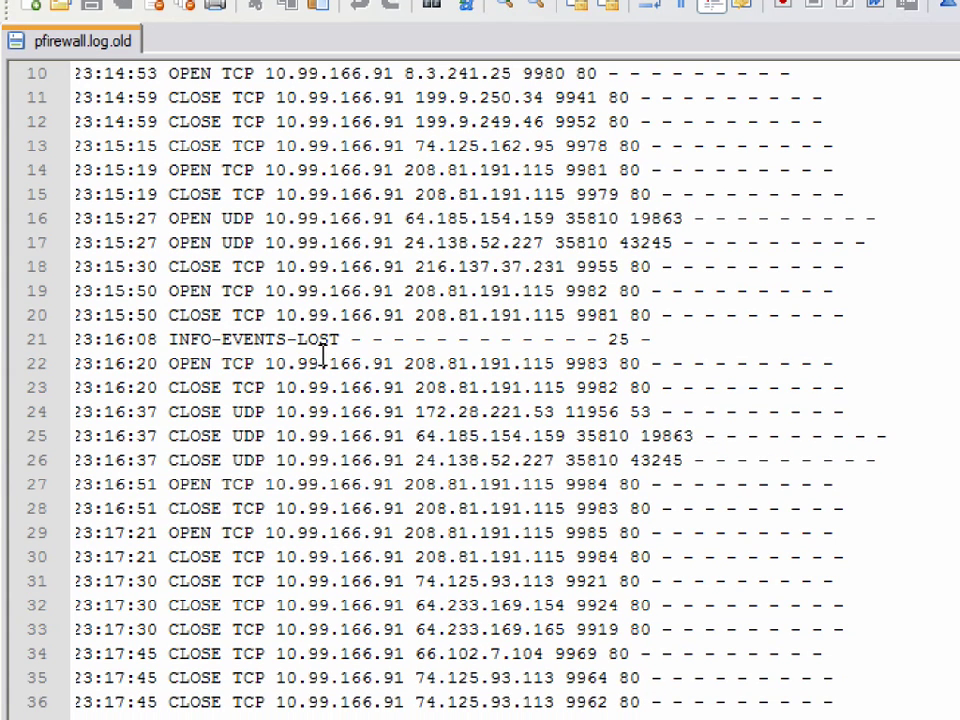
double_click(618, 339)
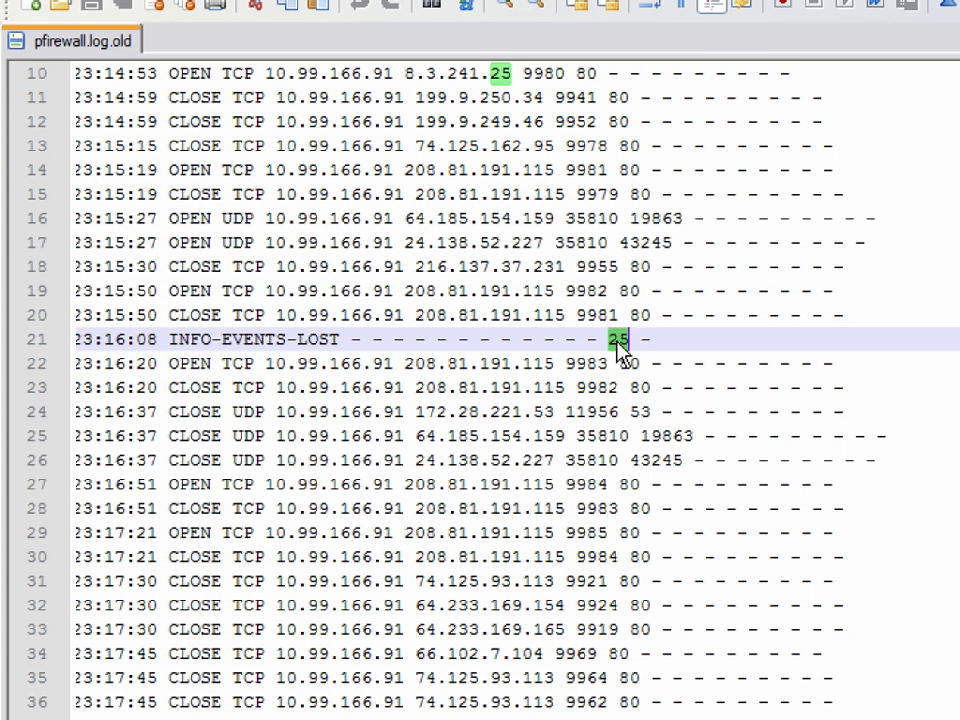
click(619, 340)
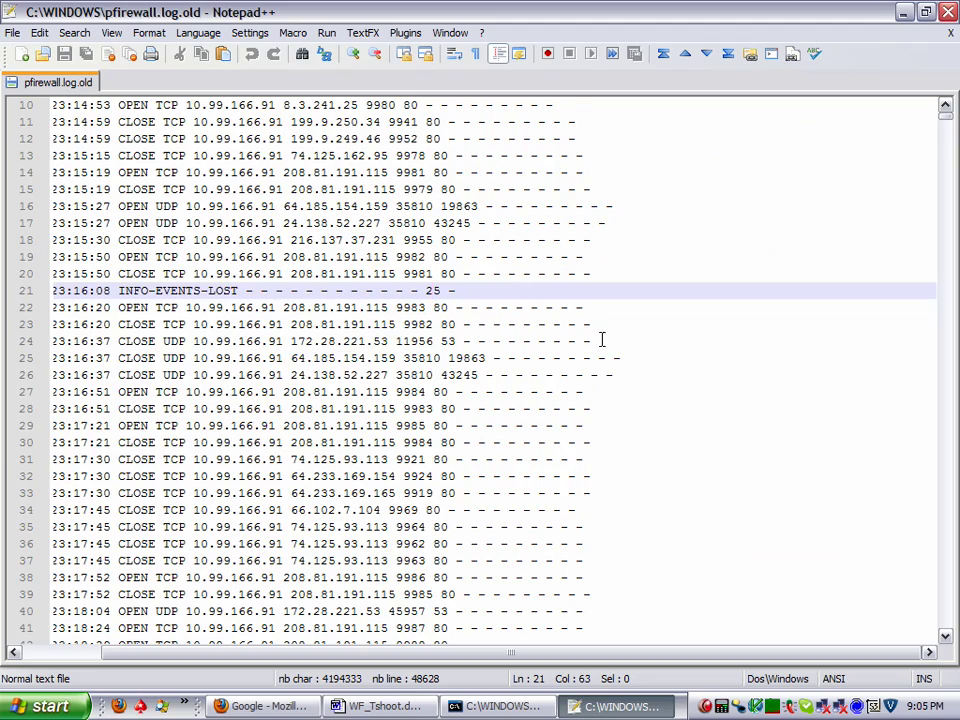
Find the first DROP ICMP entry, on line 219, and highlight its whole line.
scroll(602, 340, down, 20)
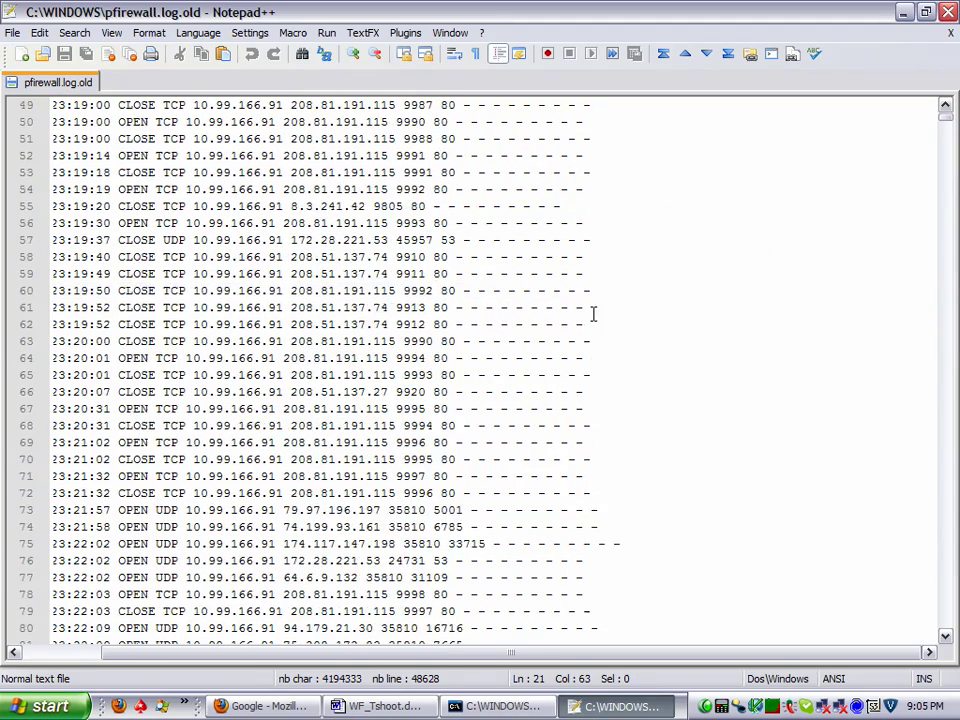
scroll(591, 314, down, 20)
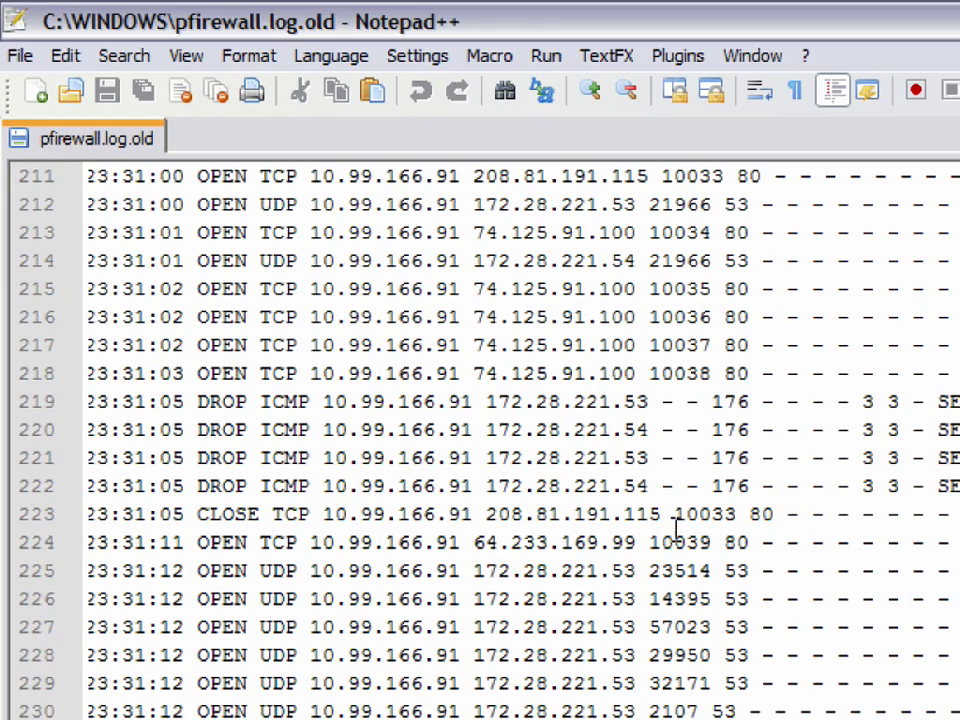
key(alt)
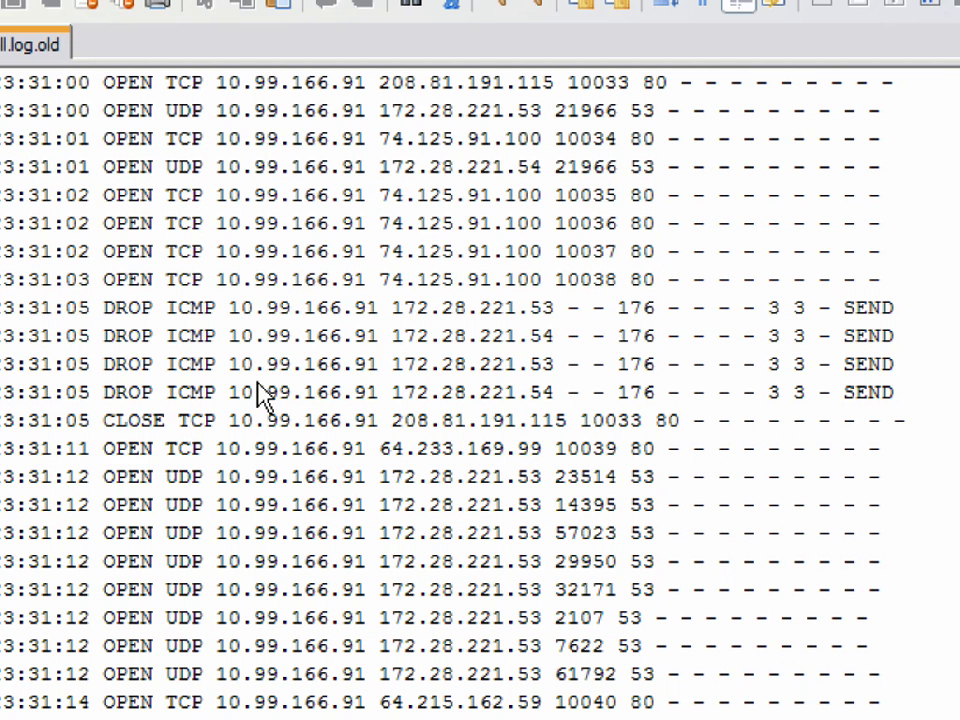
click(141, 307)
triple_click(141, 307)
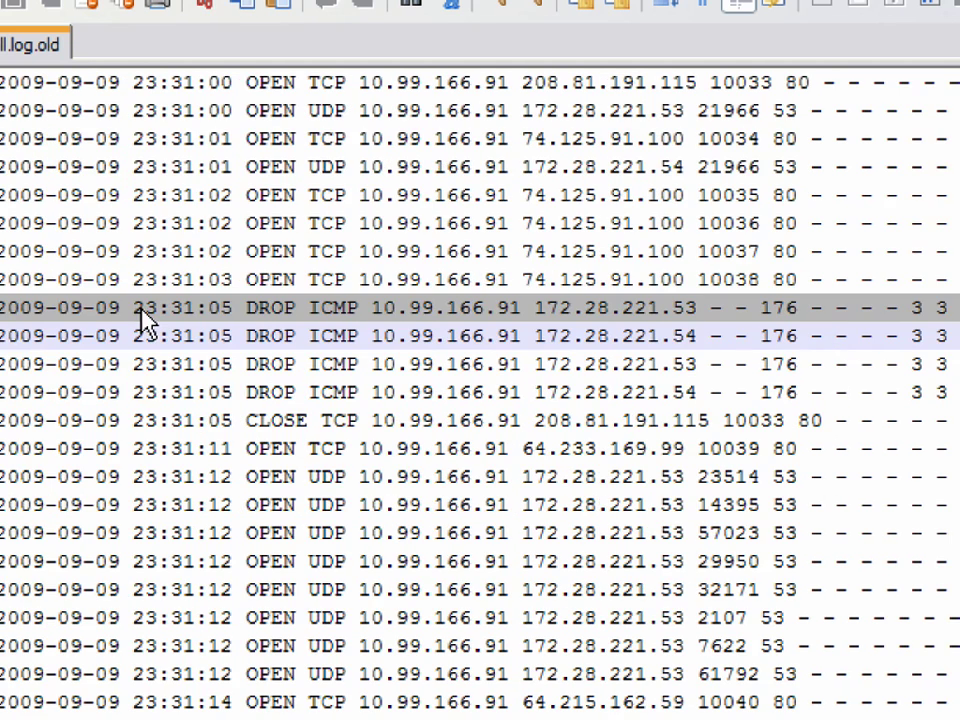
click(141, 309)
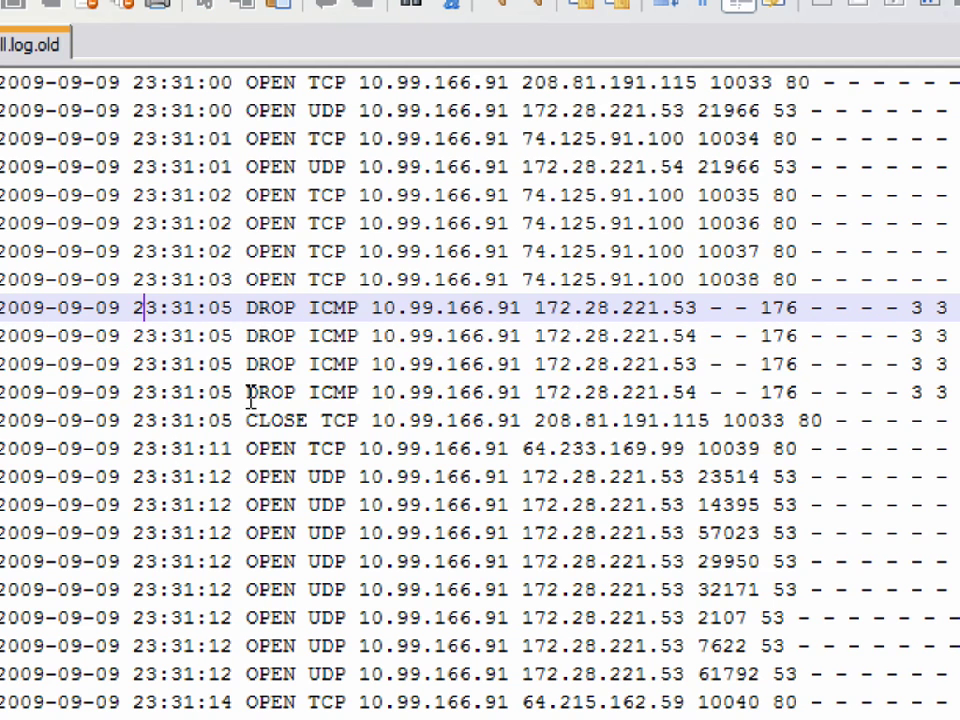
Inspect the action and packet size fields of the first dropped ICMP entry.
double_click(274, 320)
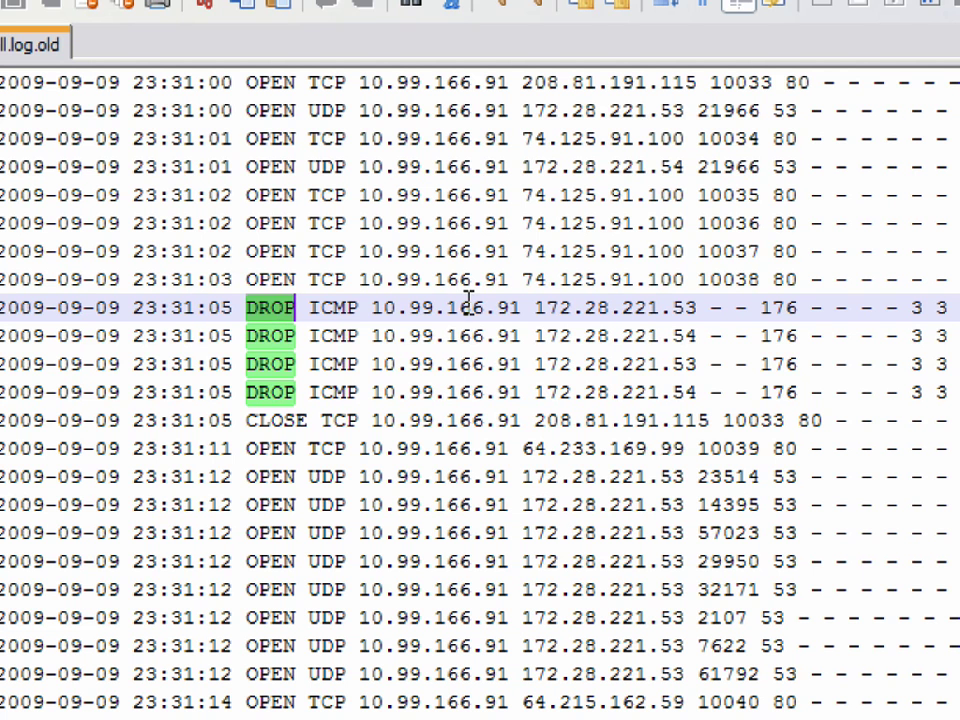
drag(790, 307, 767, 313)
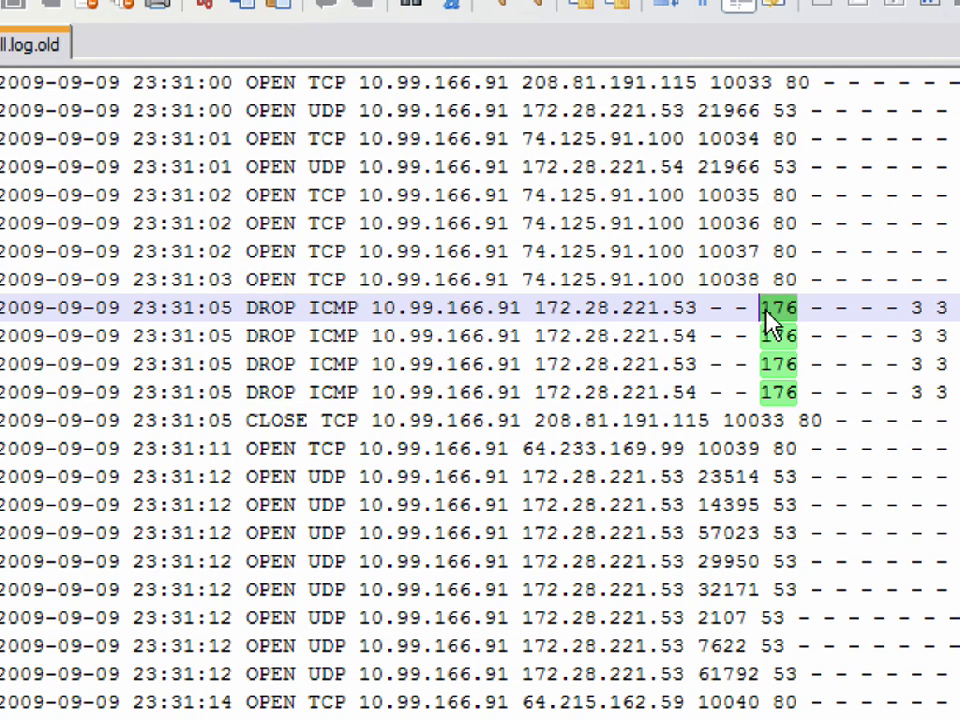
click(780, 308)
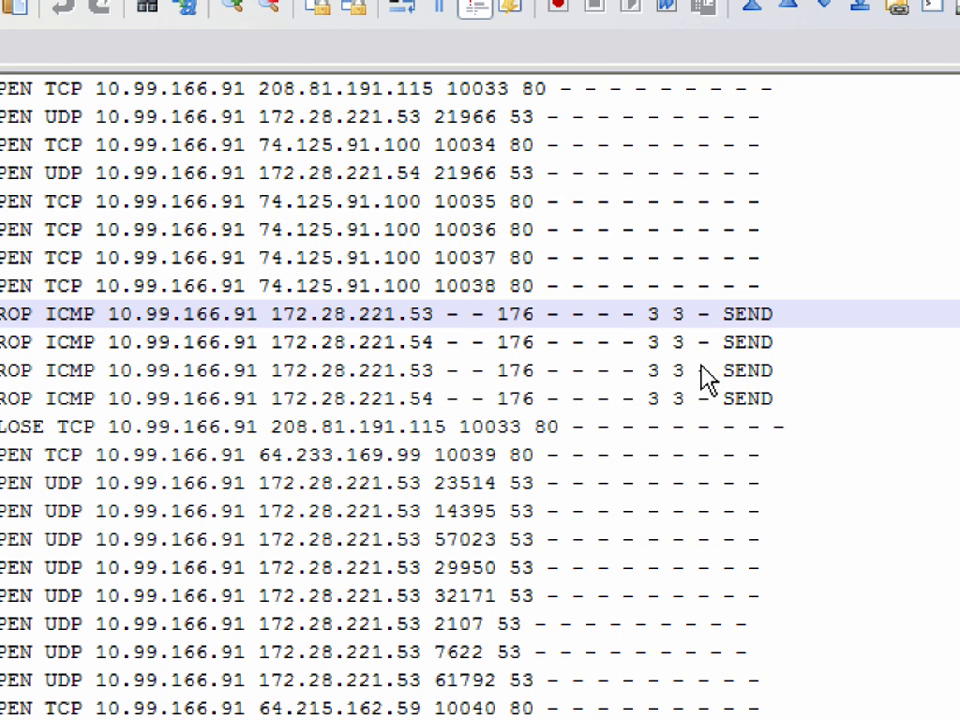
Inspect the ICMP type and ICMP code fields of the first dropped ICMP entry.
double_click(655, 313)
click(652, 315)
double_click(652, 314)
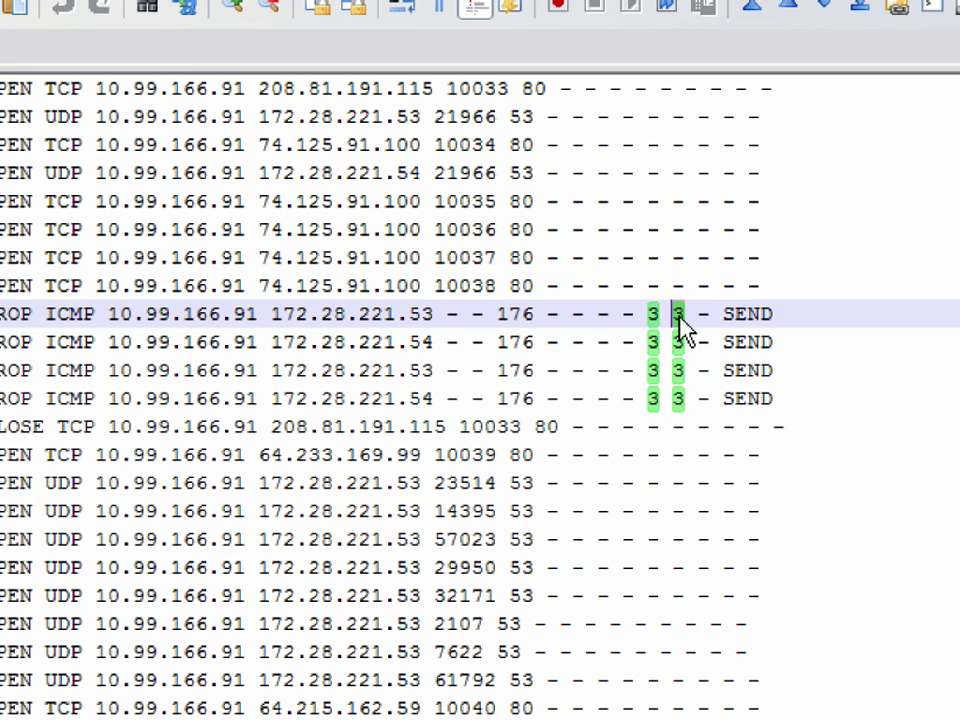
triple_click(678, 316)
click(677, 316)
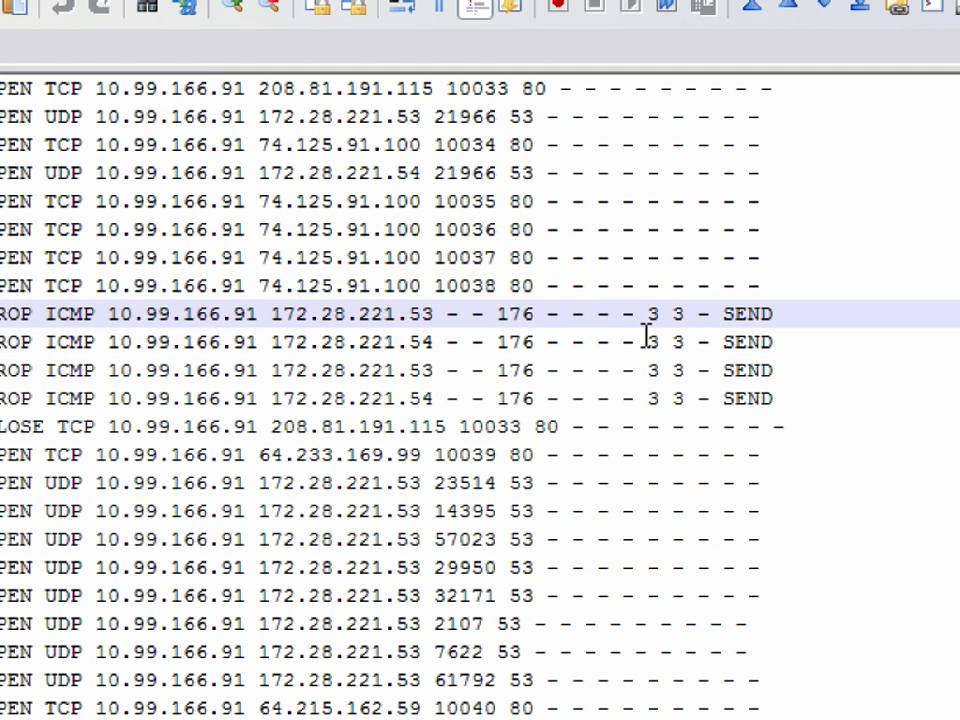
Inspect the empty source and destination port fields and the IP addresses of the dropped ICMP entries.
click(479, 316)
click(479, 342)
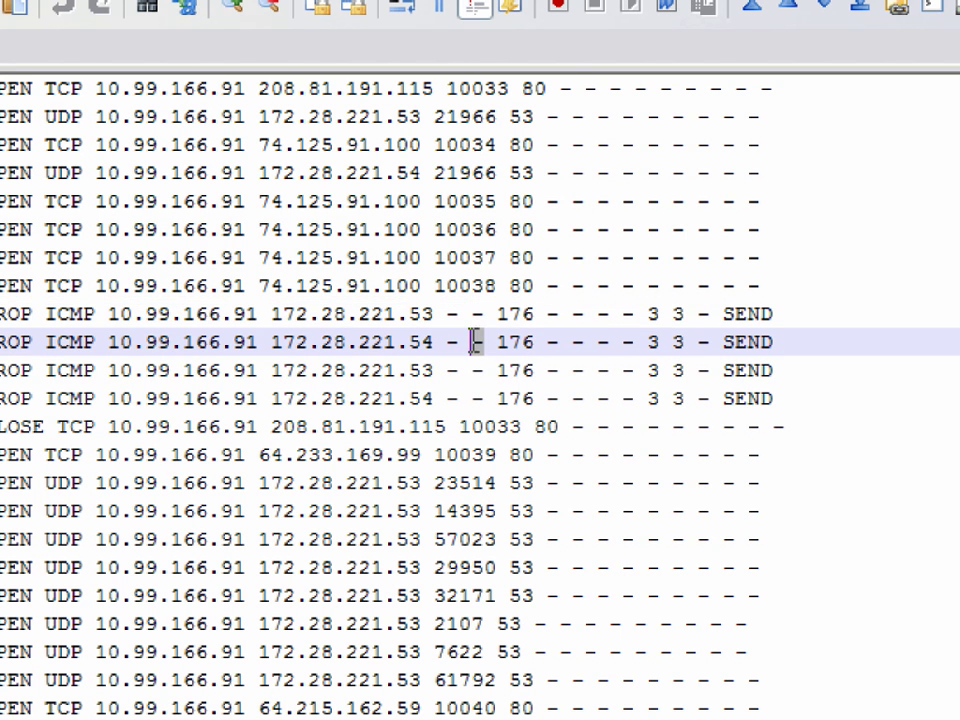
drag(484, 371, 484, 398)
click(460, 316)
drag(450, 316, 486, 317)
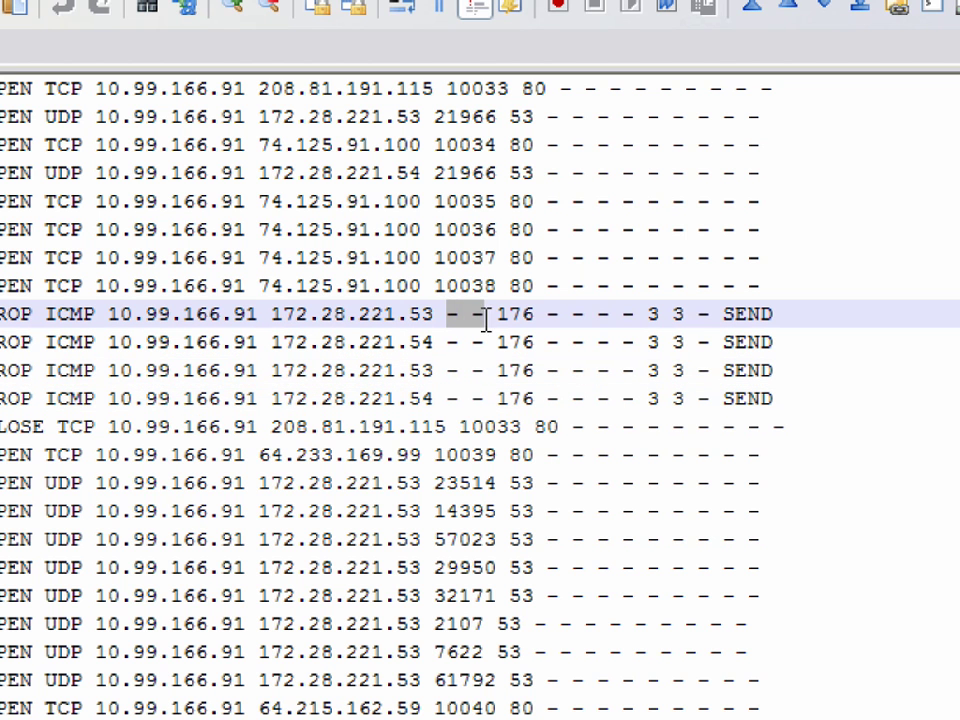
drag(125, 316, 408, 305)
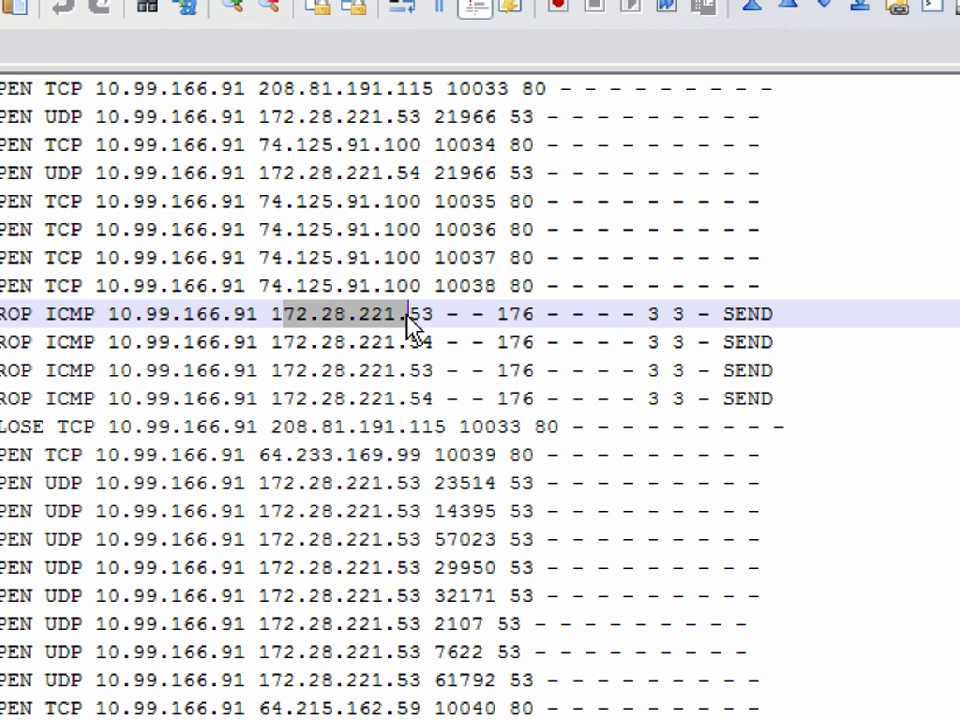
click(449, 317)
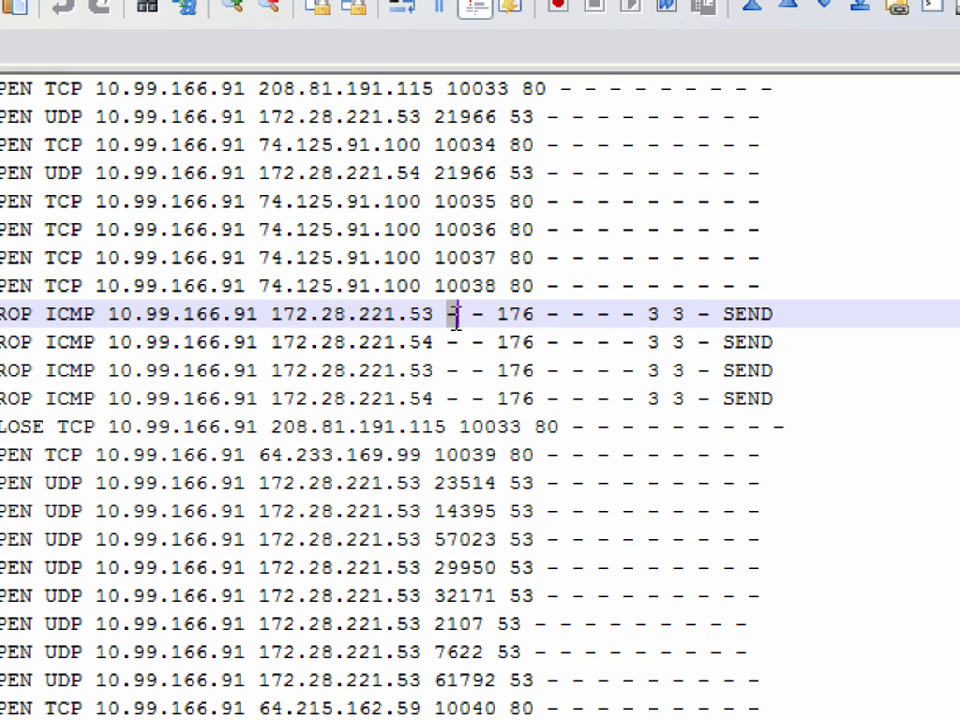
drag(466, 317, 484, 317)
click(477, 338)
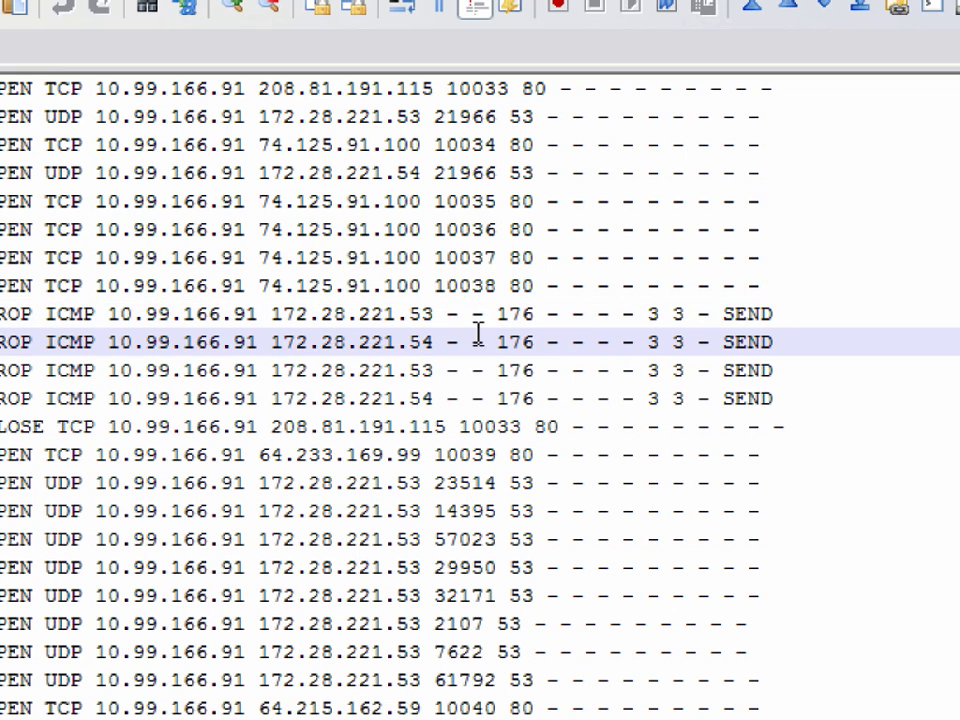
Inspect the packet size and the SEND path field of the first dropped ICMP entry and compare them with the entries below.
double_click(520, 316)
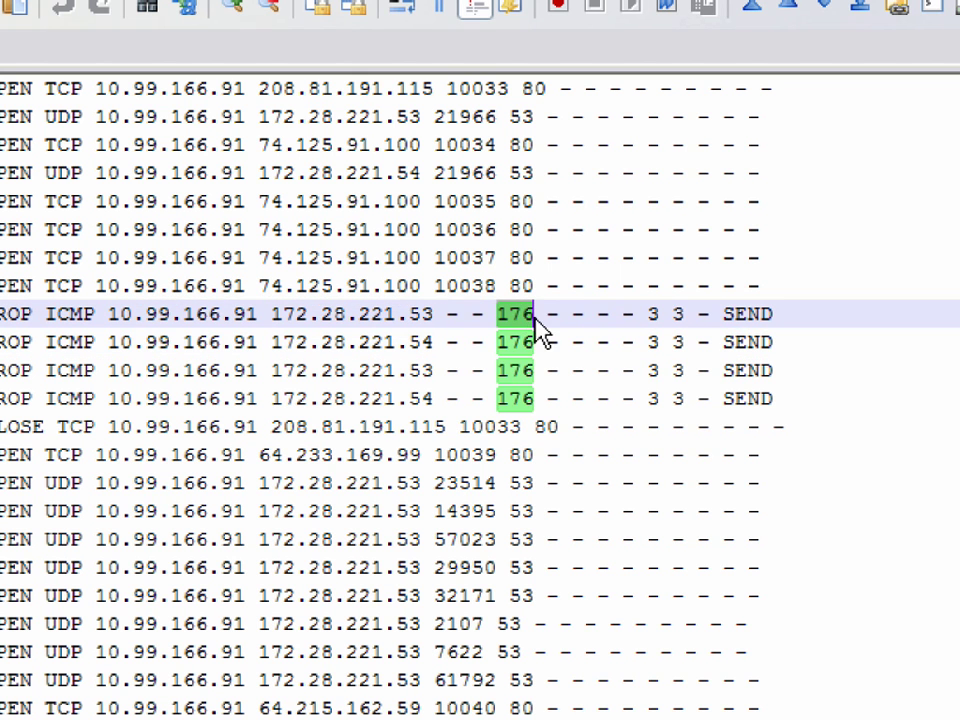
key(Down)
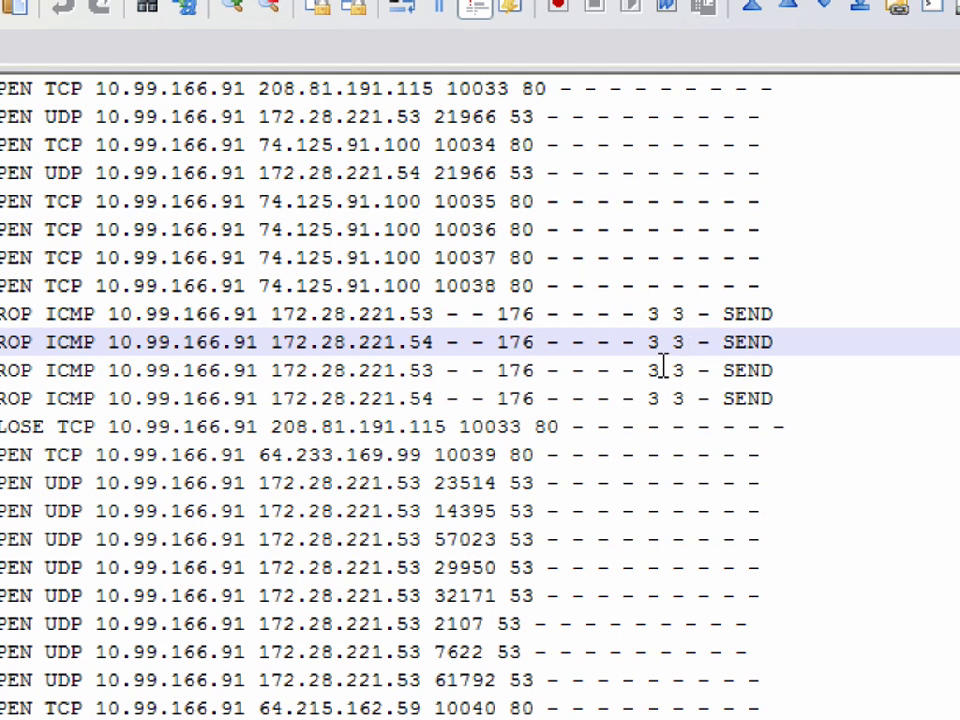
double_click(745, 317)
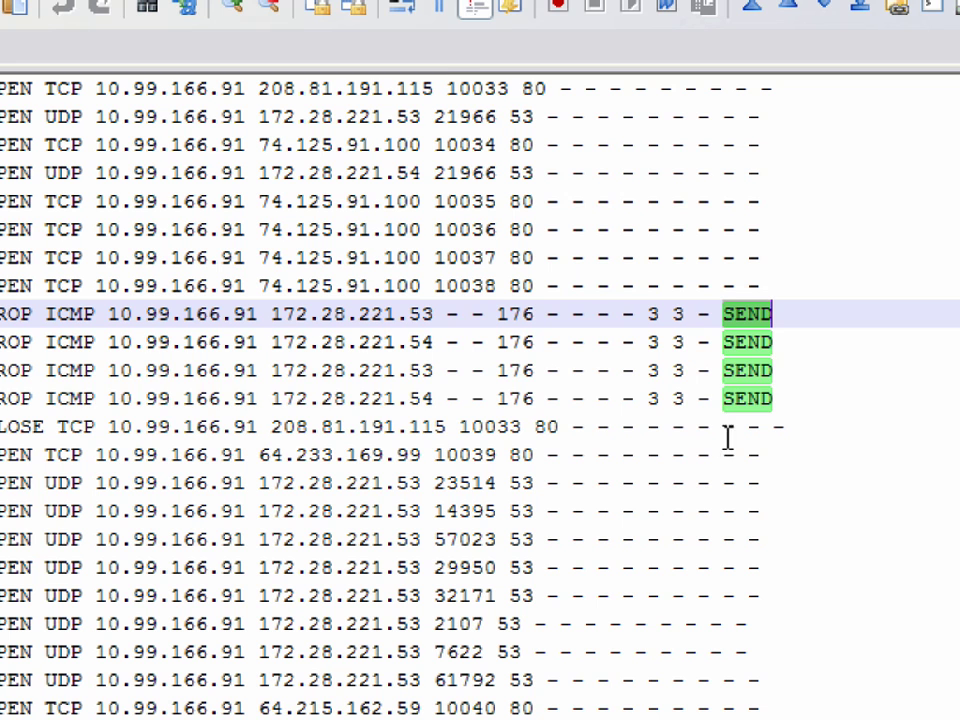
key(Down)
key(Down)
key(Down)
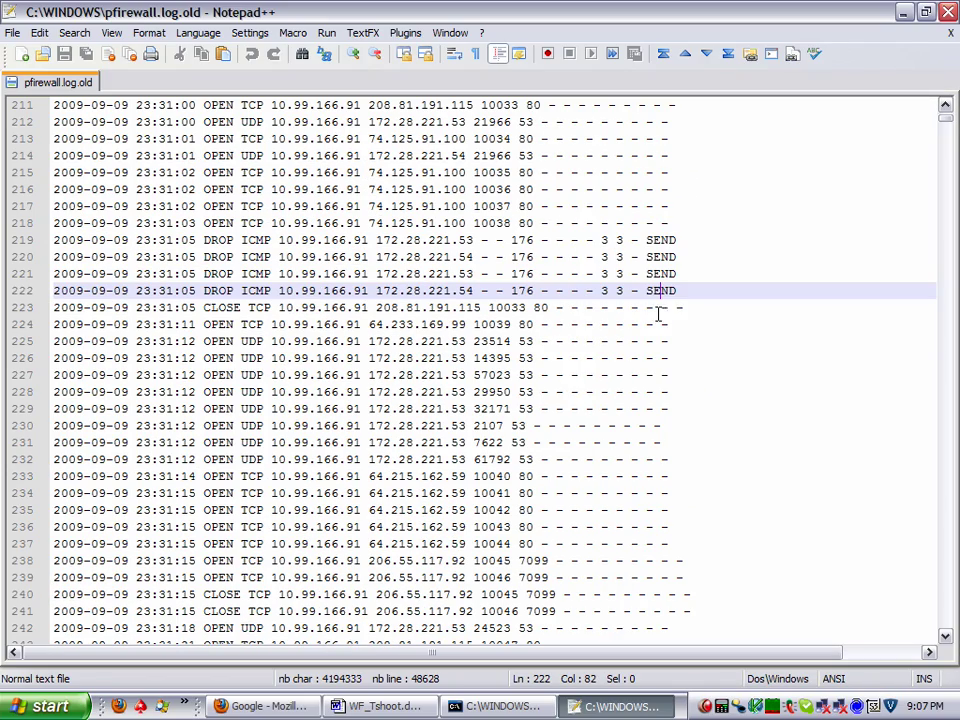
Look through the surrounding TCP entries for an uncommon destination port and highlight port 1935 in the CLOSE TCP entry on line 207.
click(681, 308)
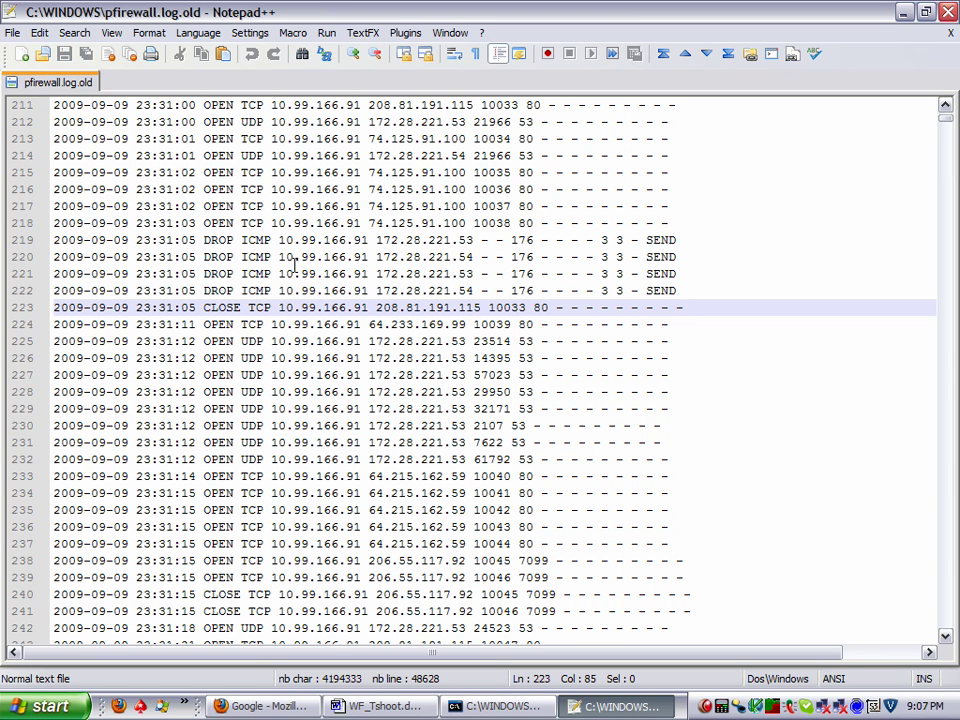
click(465, 561)
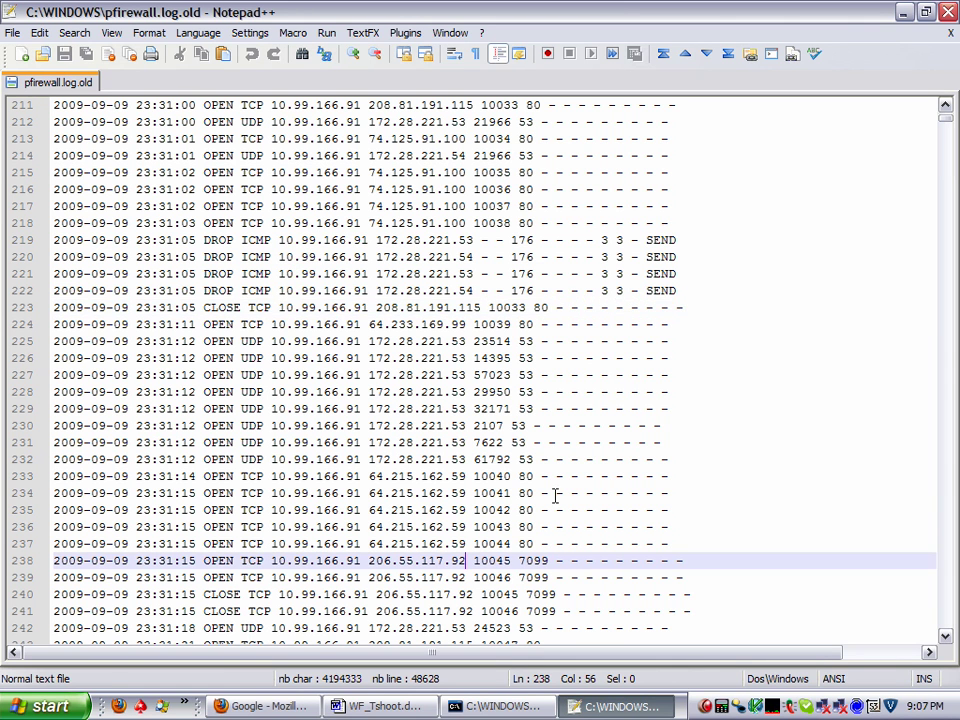
scroll(453, 273, up, 4)
click(452, 273)
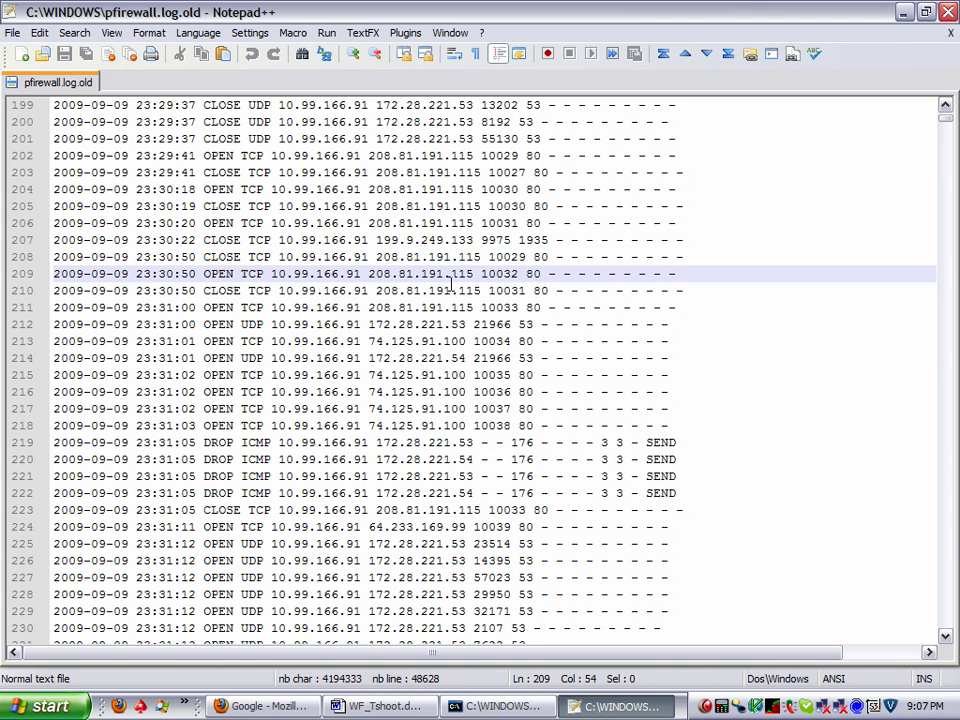
scroll(338, 167, down, 1)
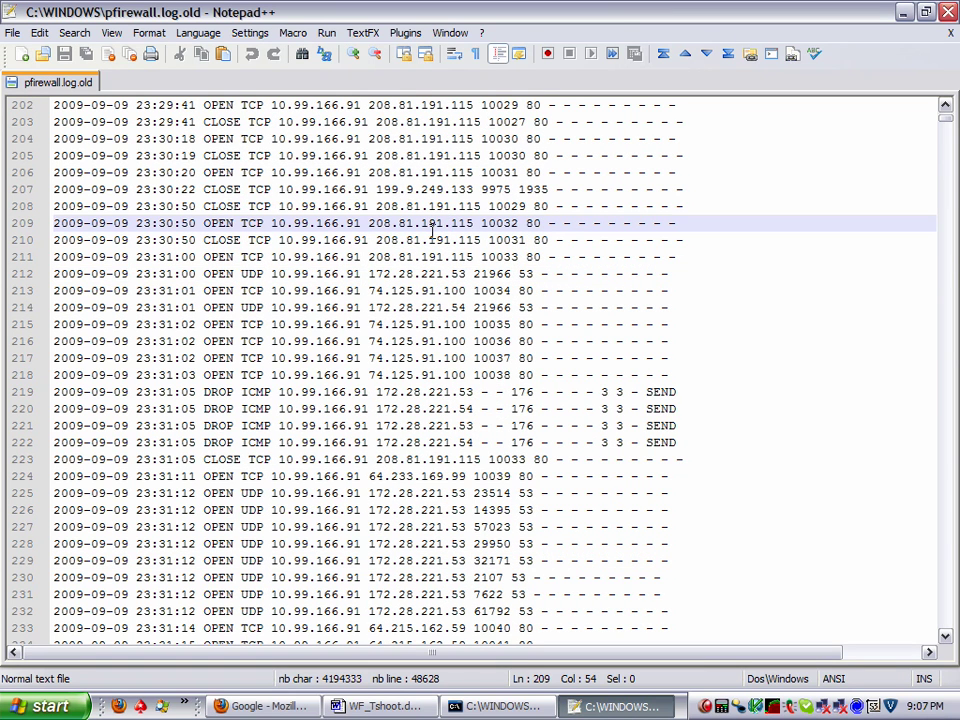
double_click(540, 241)
click(525, 328)
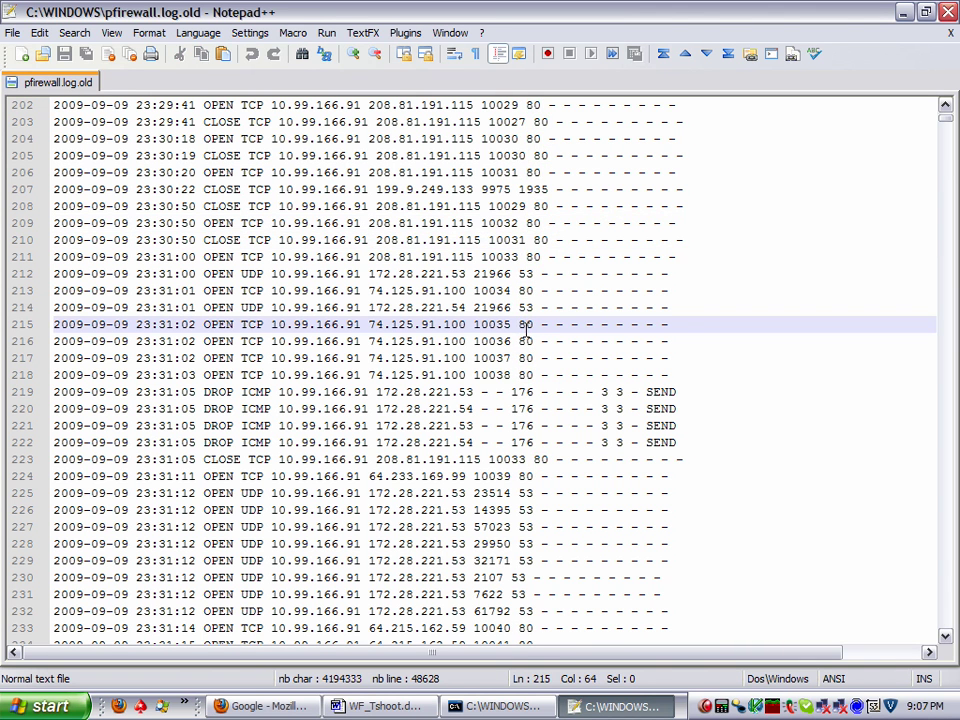
scroll(540, 260, up, 1)
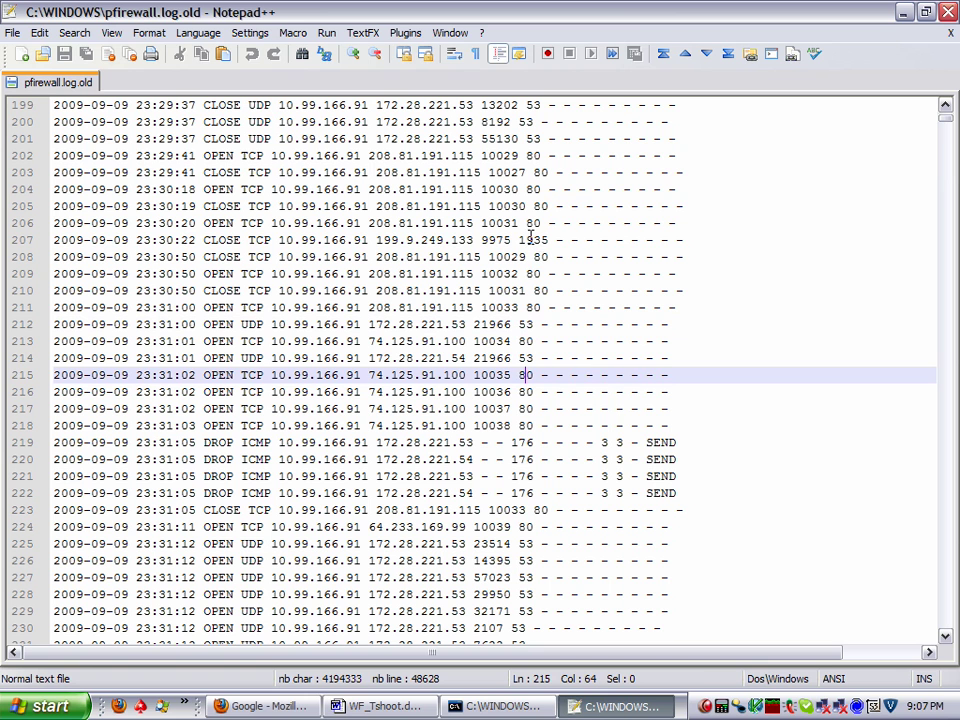
double_click(531, 239)
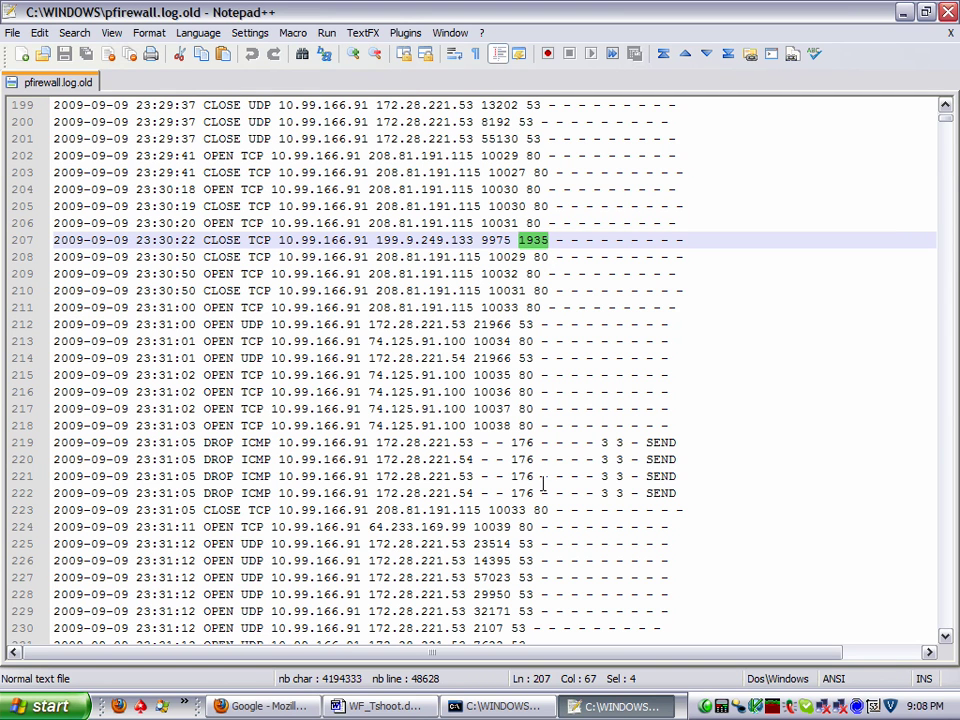
Copy the destination IP address 199.9.249.133 from the CLOSE TCP entry on line 207.
drag(474, 240, 377, 240)
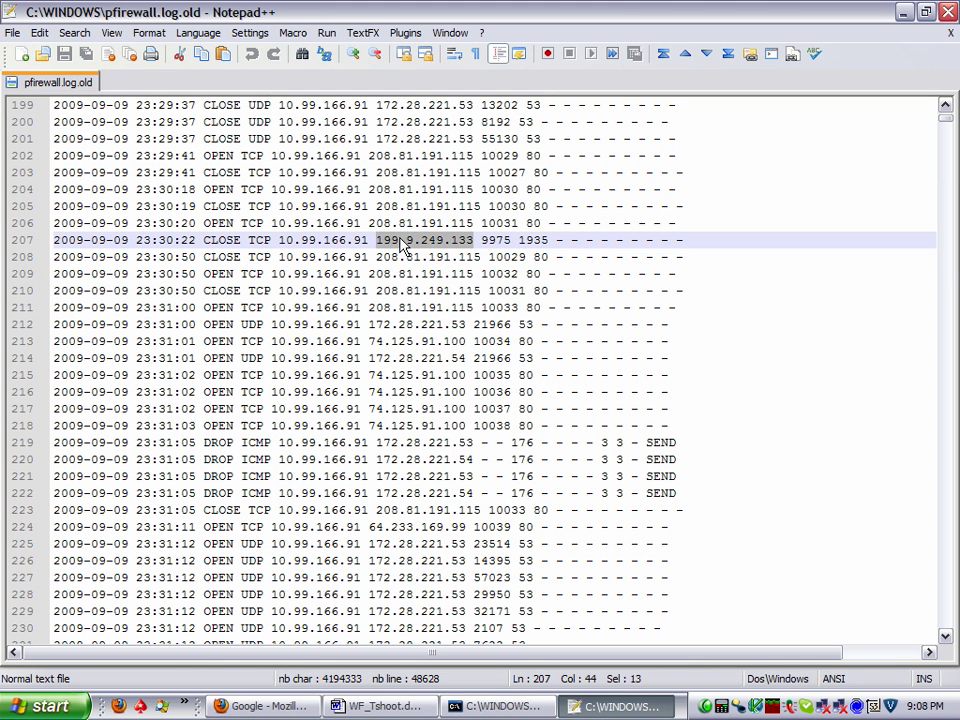
right_click(401, 240)
click(405, 265)
click(400, 240)
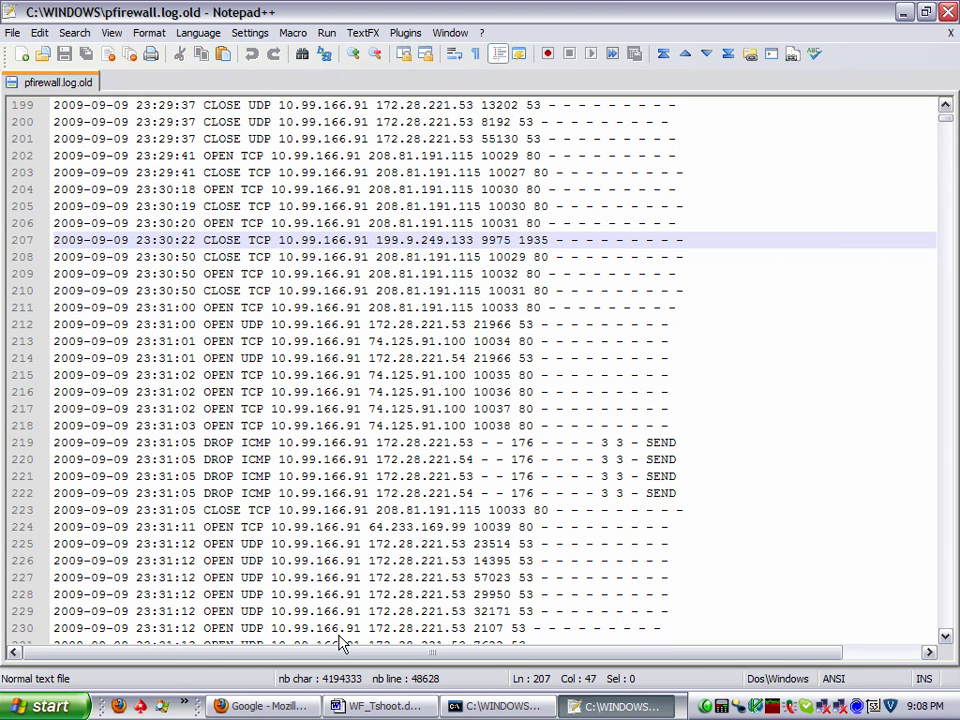
Switch to Firefox and open the Whois.Net Whois By IP Address tool from the Server Administration bookmarks.
click(255, 706)
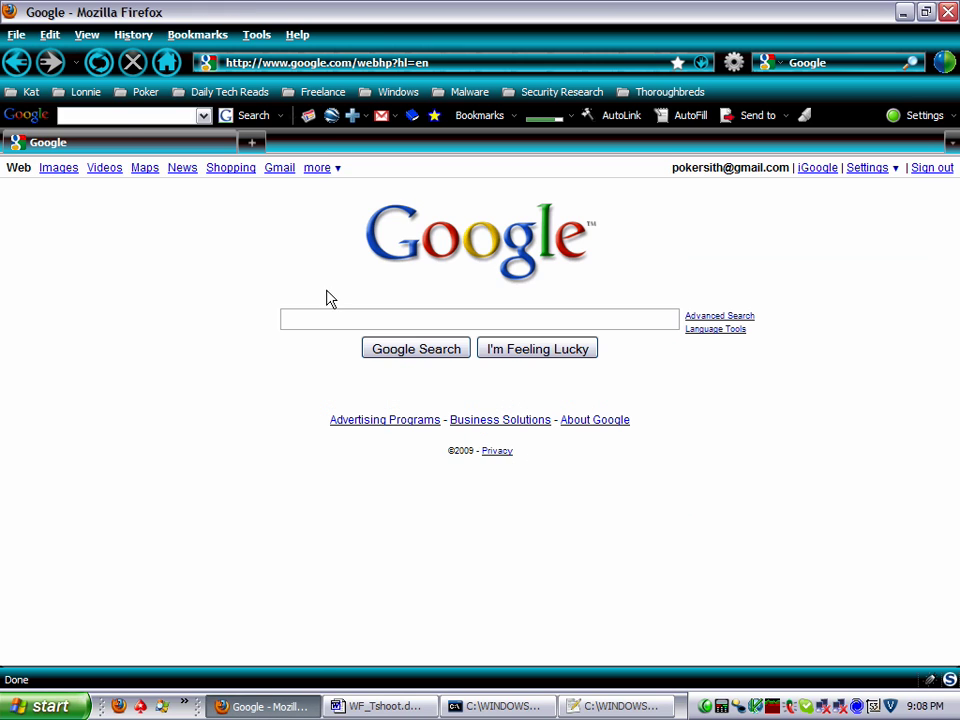
click(87, 95)
mouse_move(100, 276)
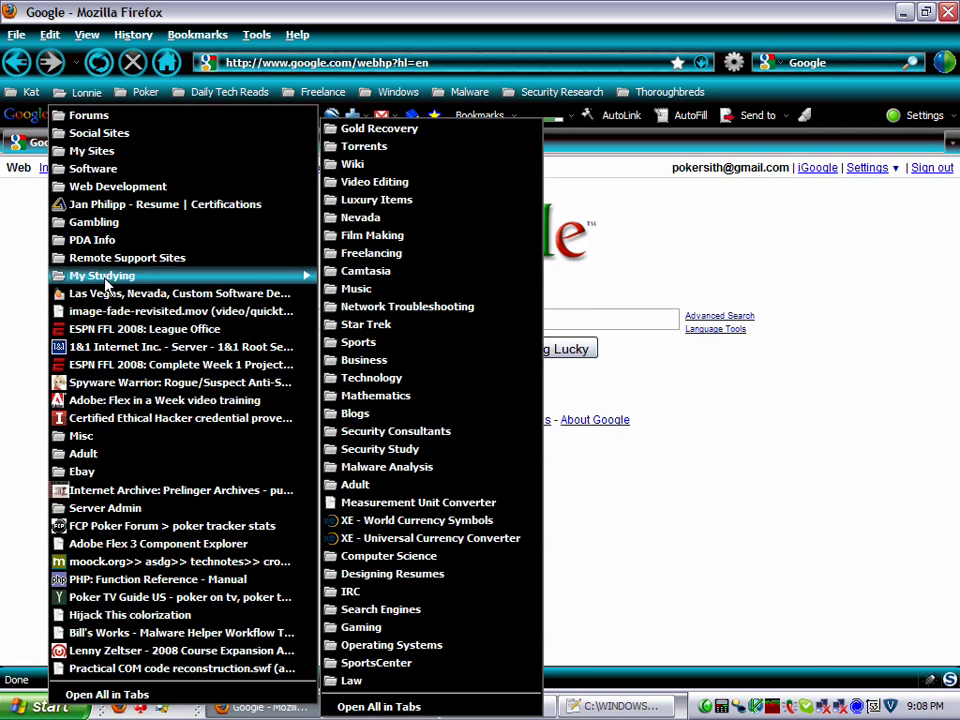
mouse_move(412, 450)
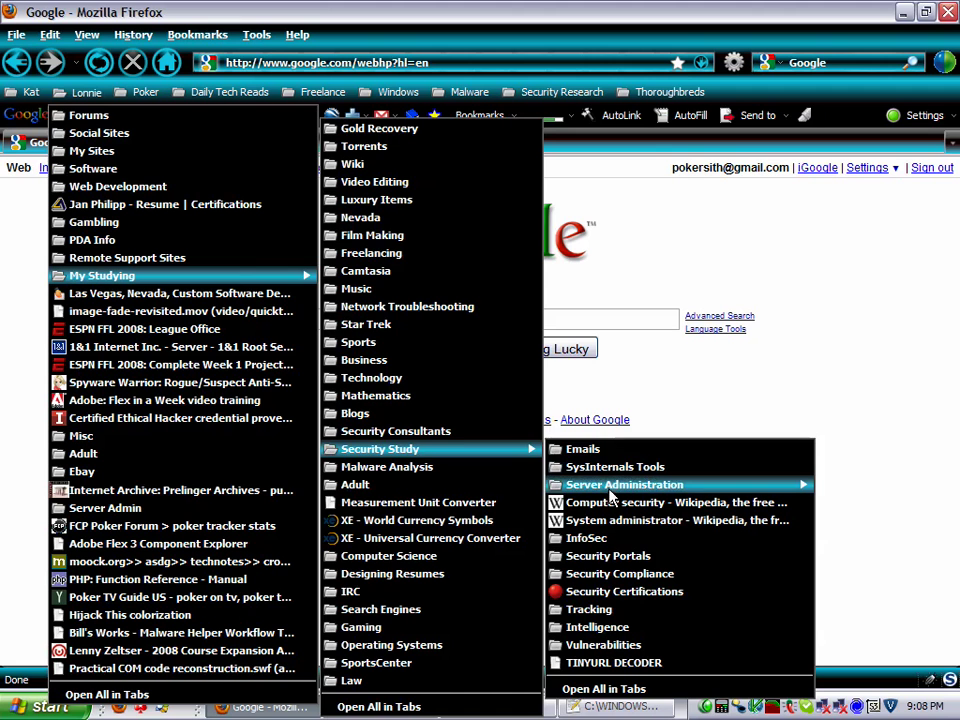
mouse_move(608, 486)
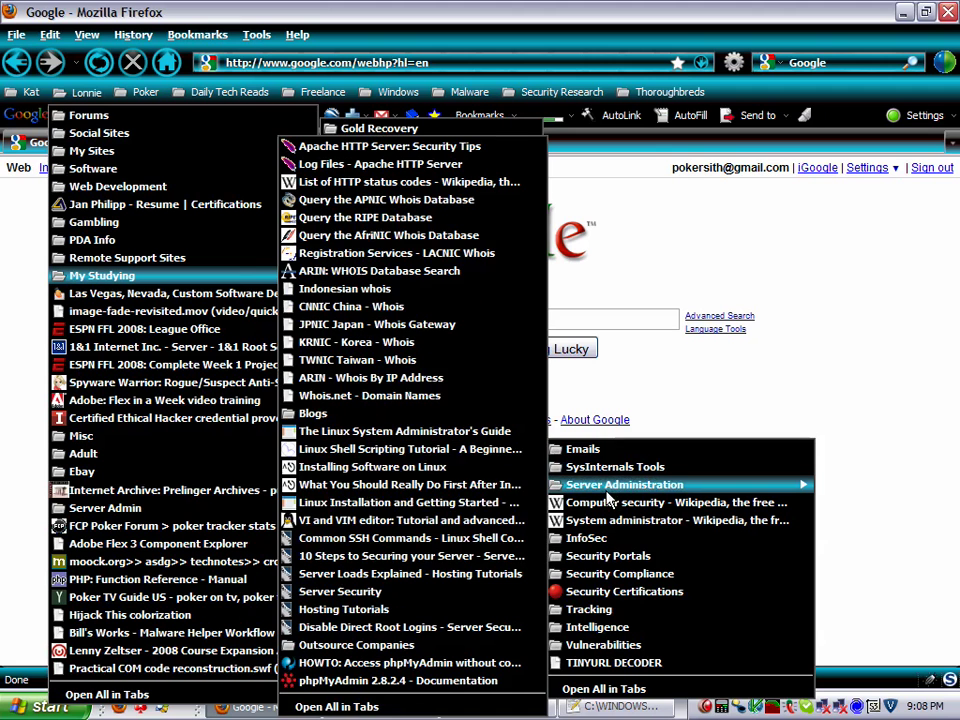
click(354, 397)
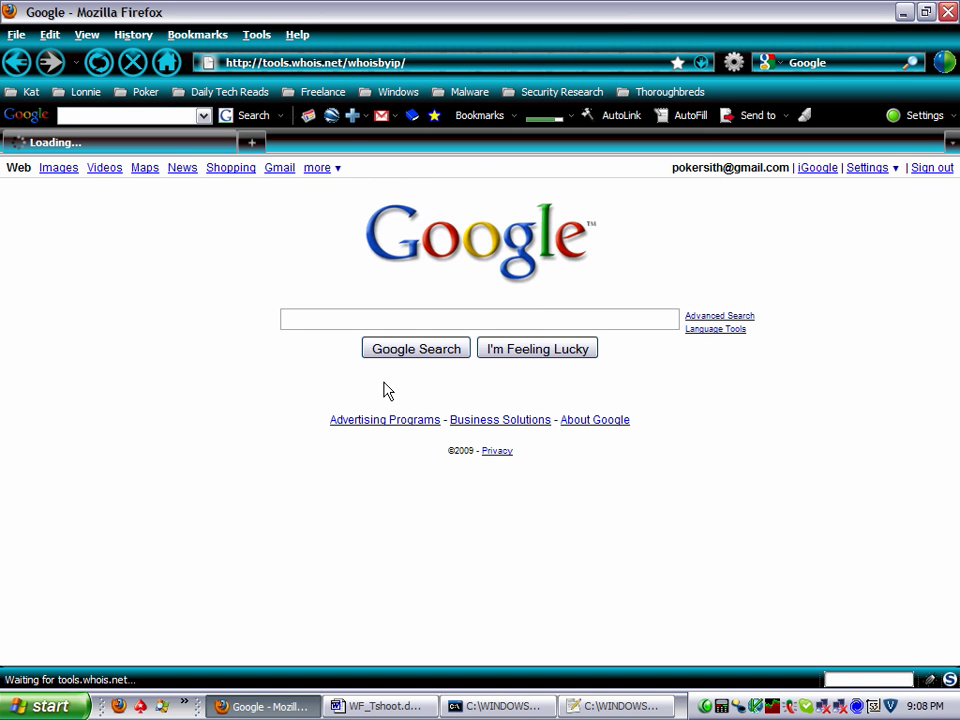
Look up the copied IP address 199.9.249.133 in the Whois By IP tool and review its registration record.
click(334, 338)
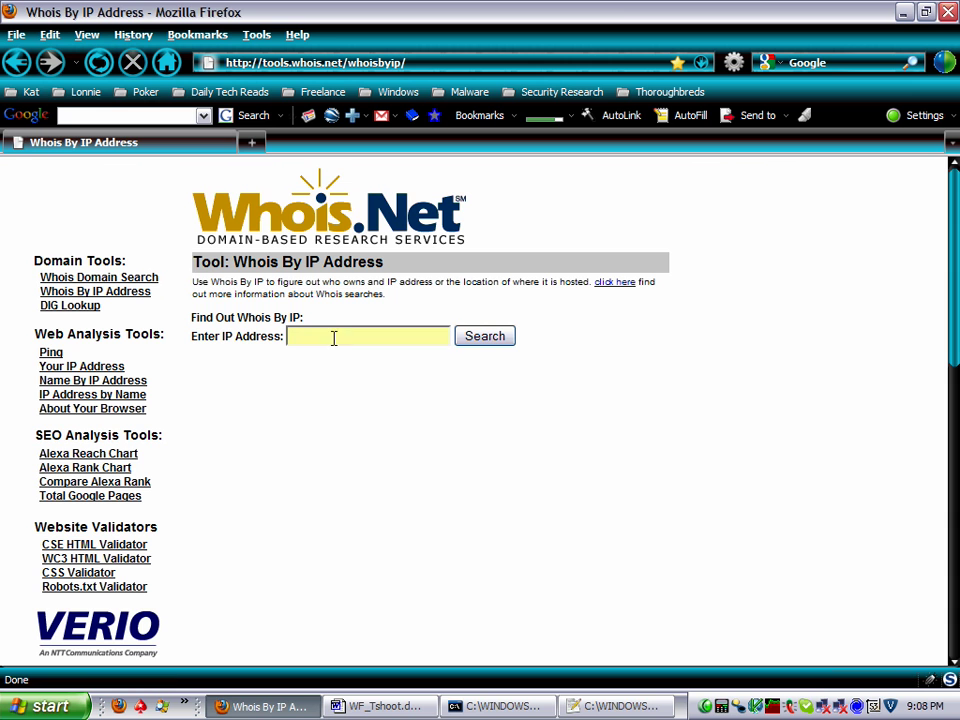
right_click(329, 337)
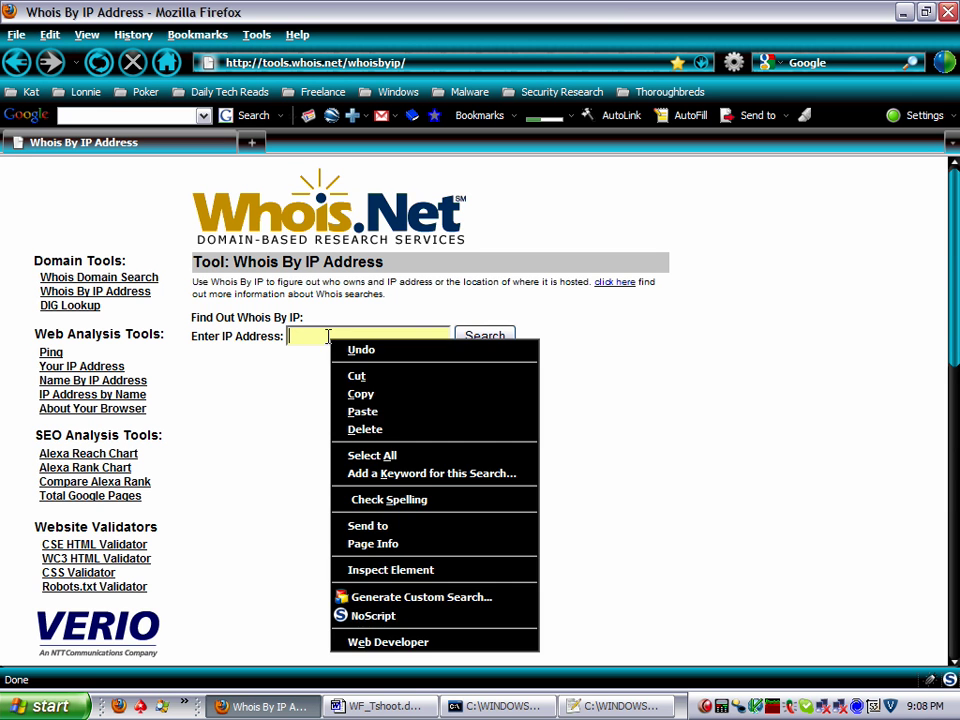
click(365, 419)
click(485, 336)
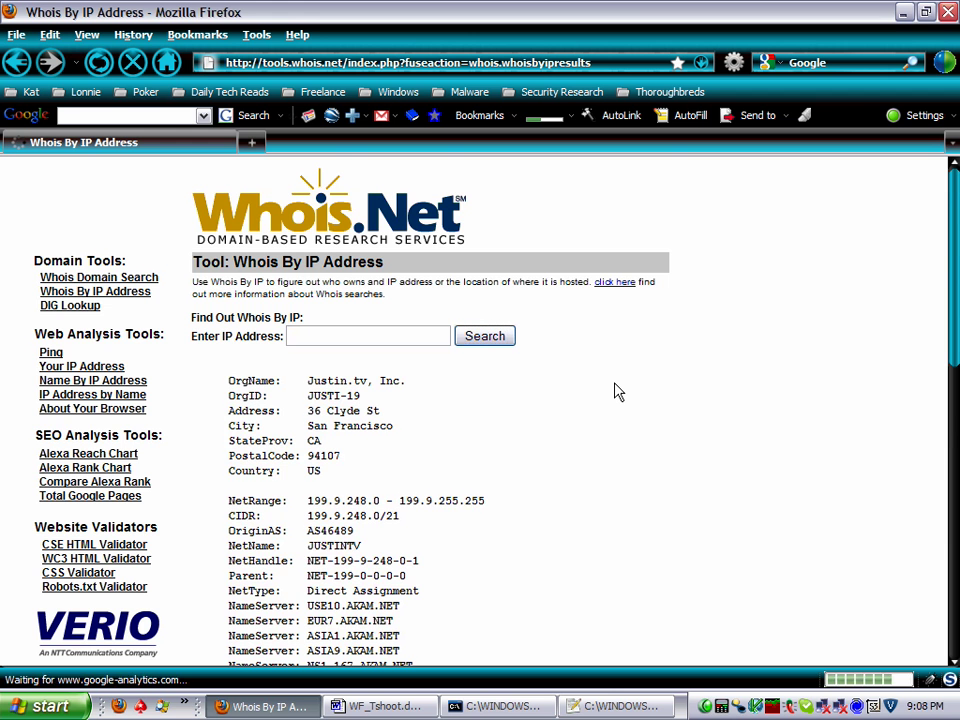
scroll(617, 392, down, 3)
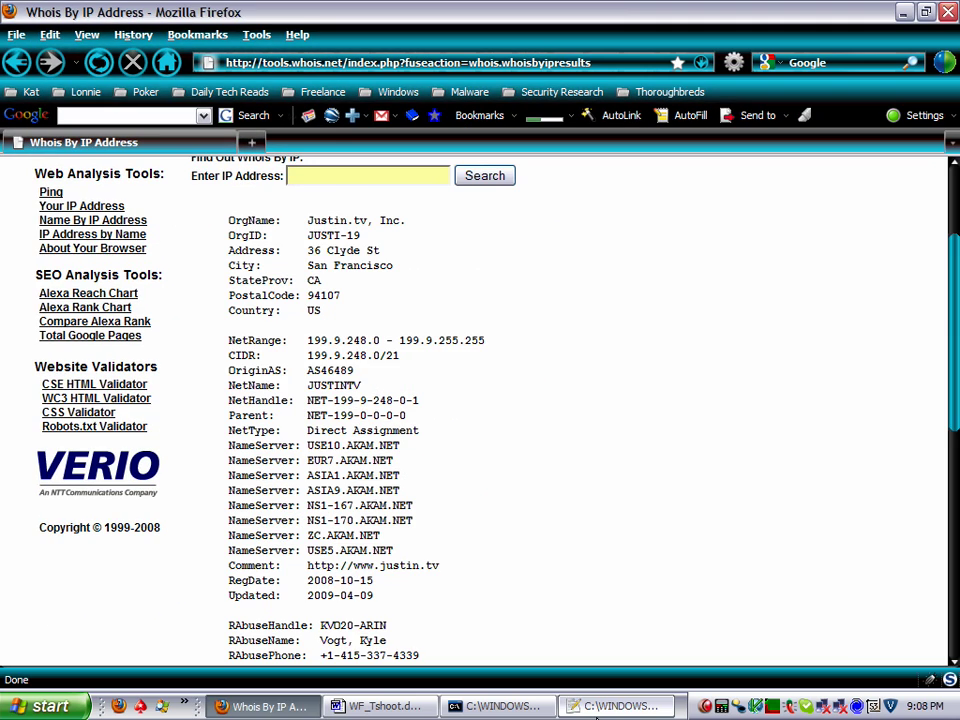
Switch back to the firewall log in Notepad++ and examine the ports, CLOSE action and destination address of the entry on line 207.
click(596, 707)
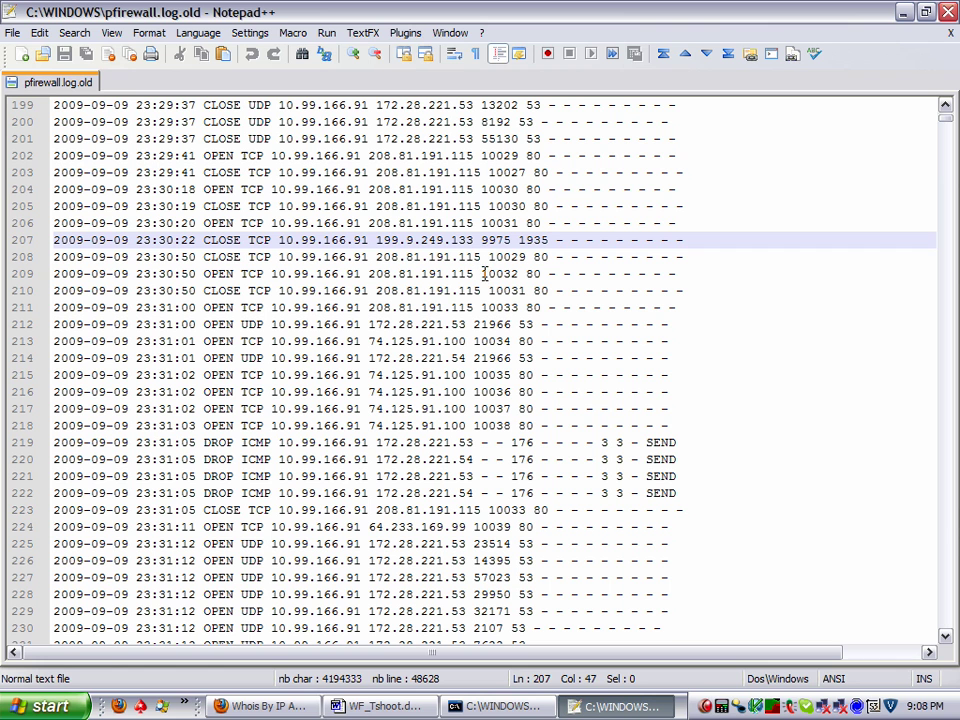
double_click(495, 241)
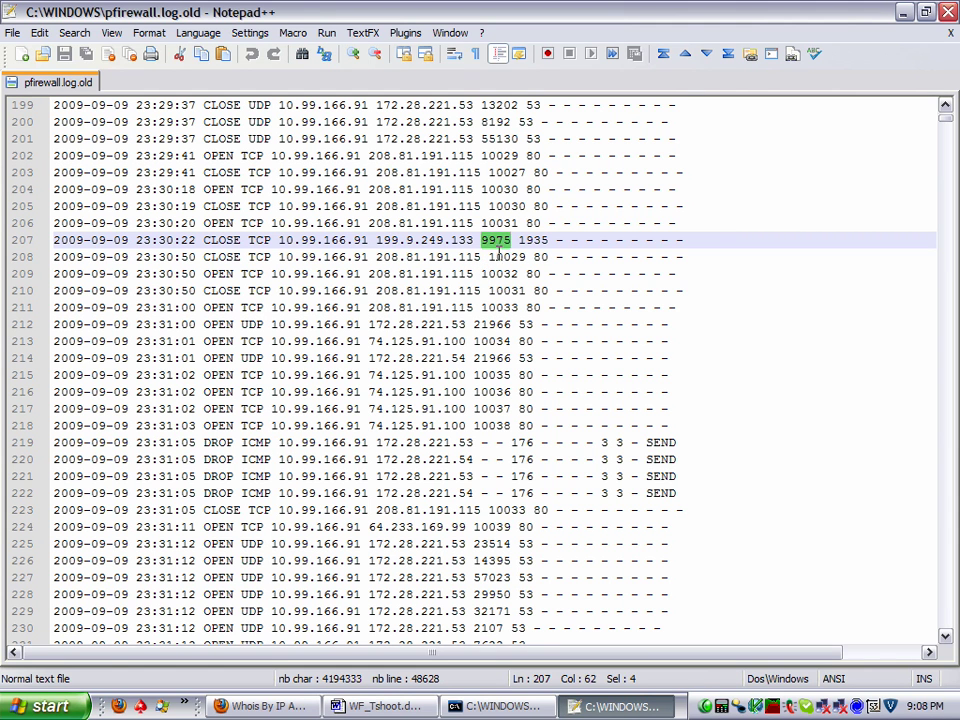
double_click(535, 243)
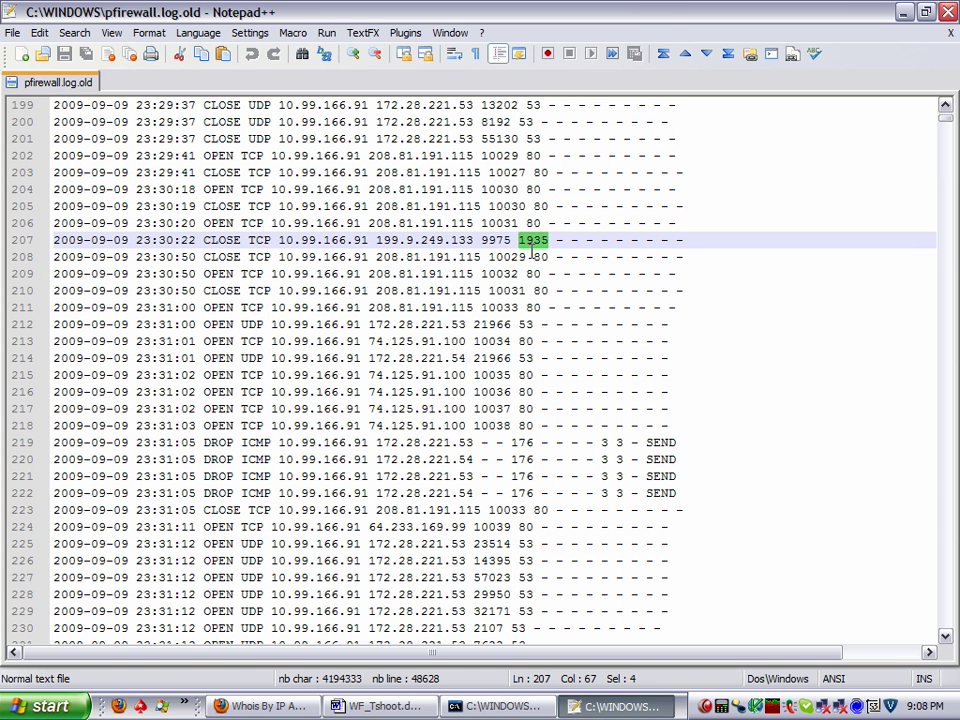
click(532, 244)
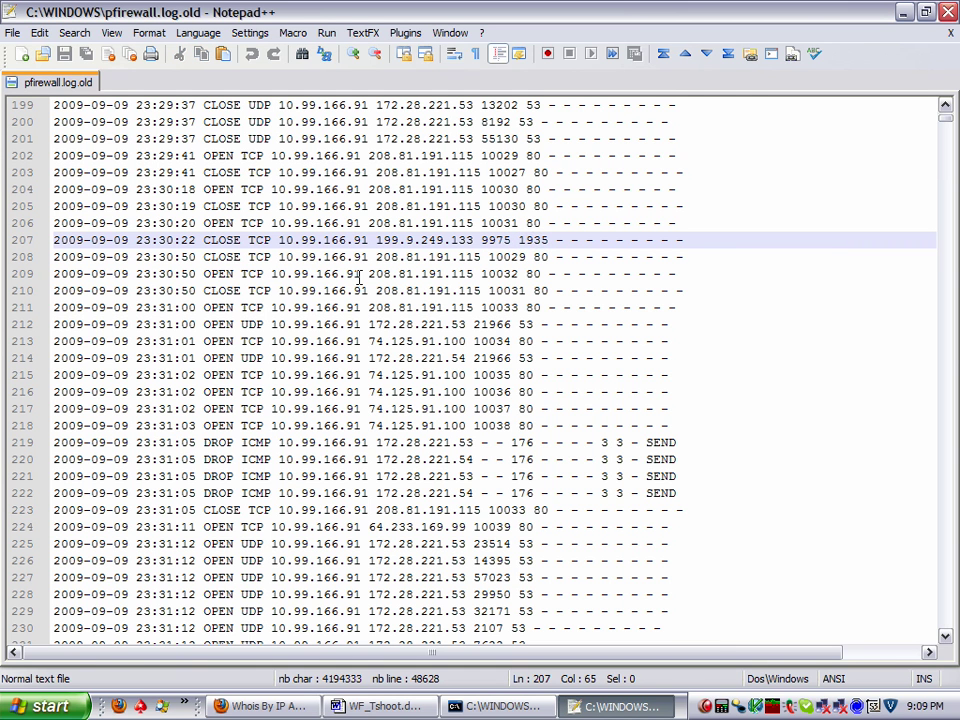
double_click(228, 241)
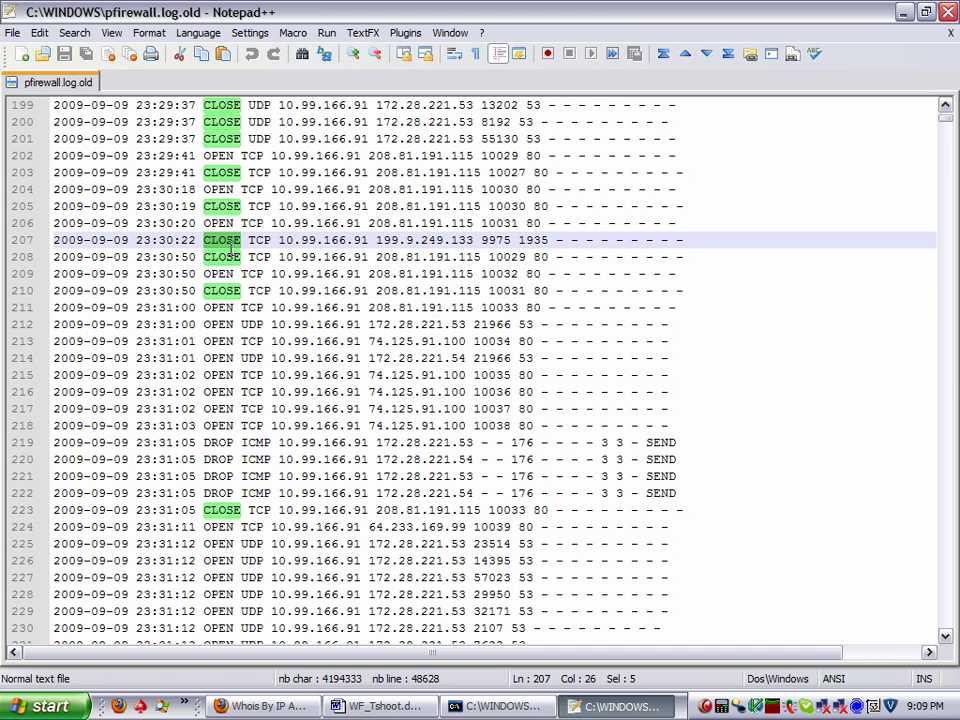
click(236, 245)
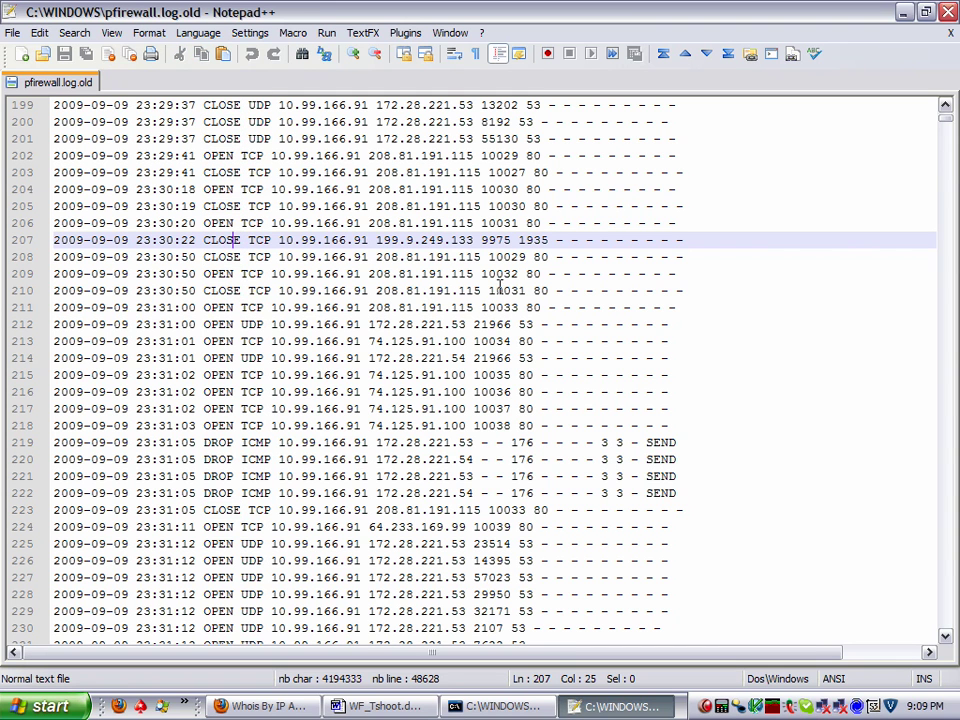
double_click(462, 244)
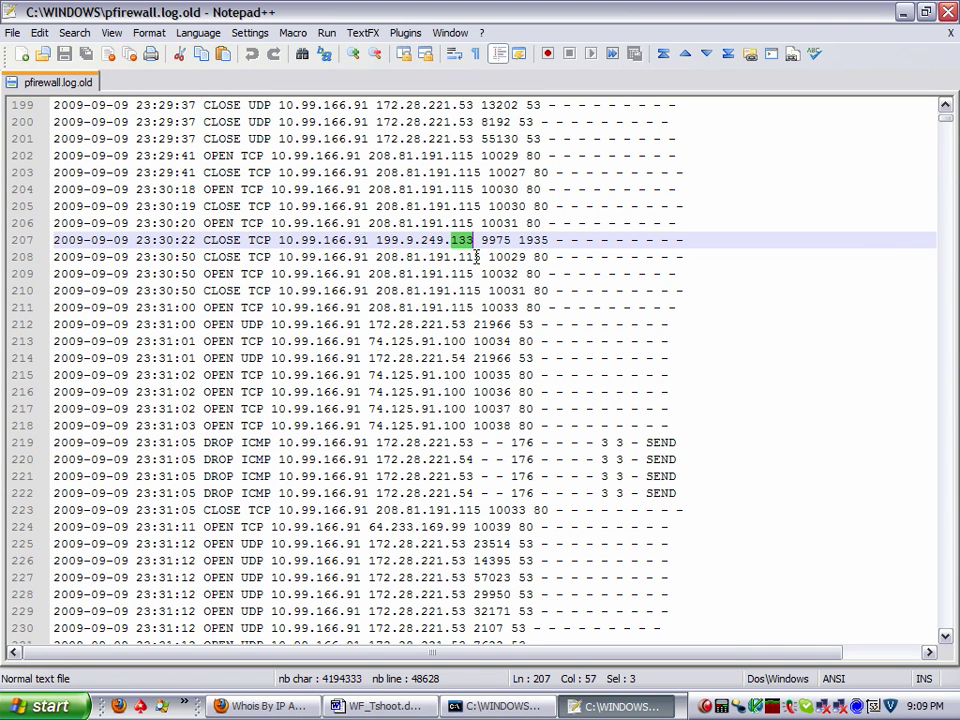
Look through the log entries before line 207 and after it, down to the entries around line 450.
scroll(477, 257, up, 20)
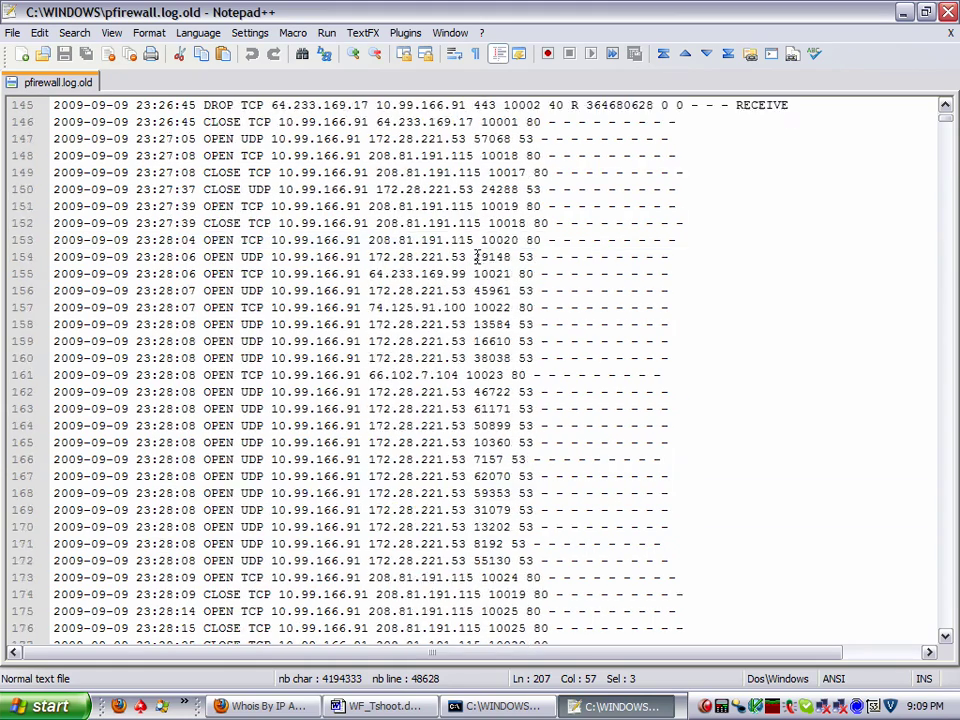
scroll(477, 257, up, 20)
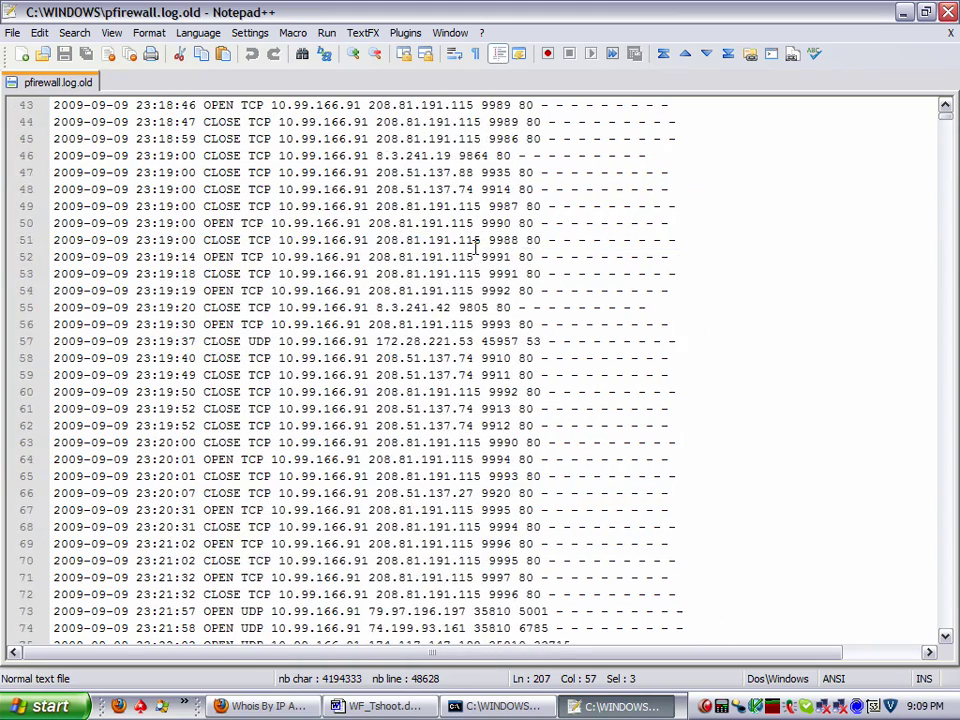
scroll(476, 272, down, 13)
scroll(476, 270, down, 20)
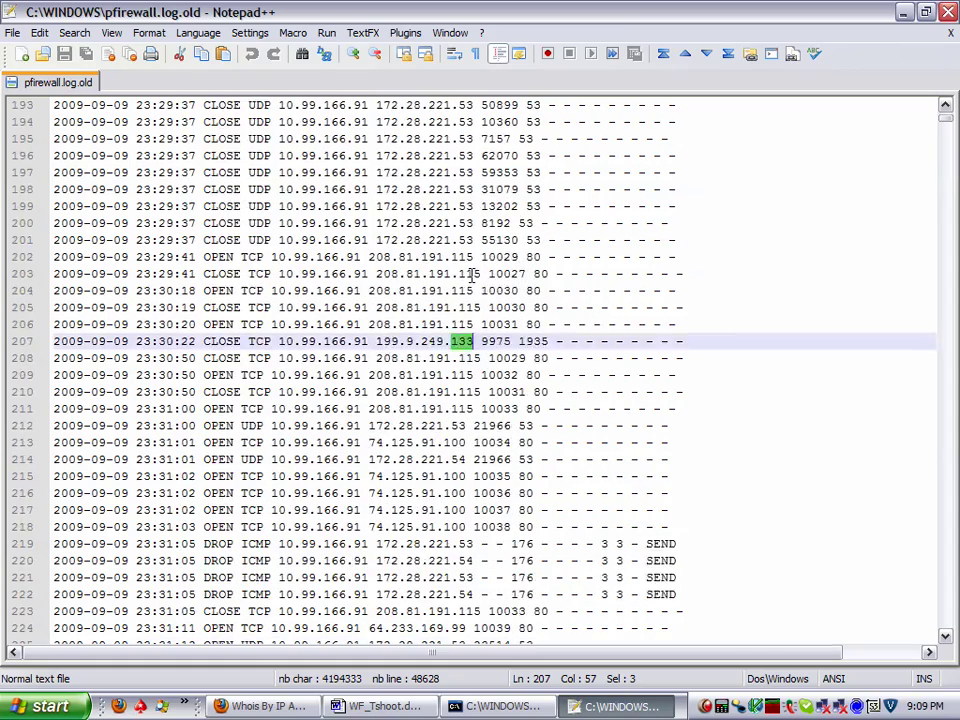
scroll(470, 273, up, 5)
scroll(470, 273, down, 14)
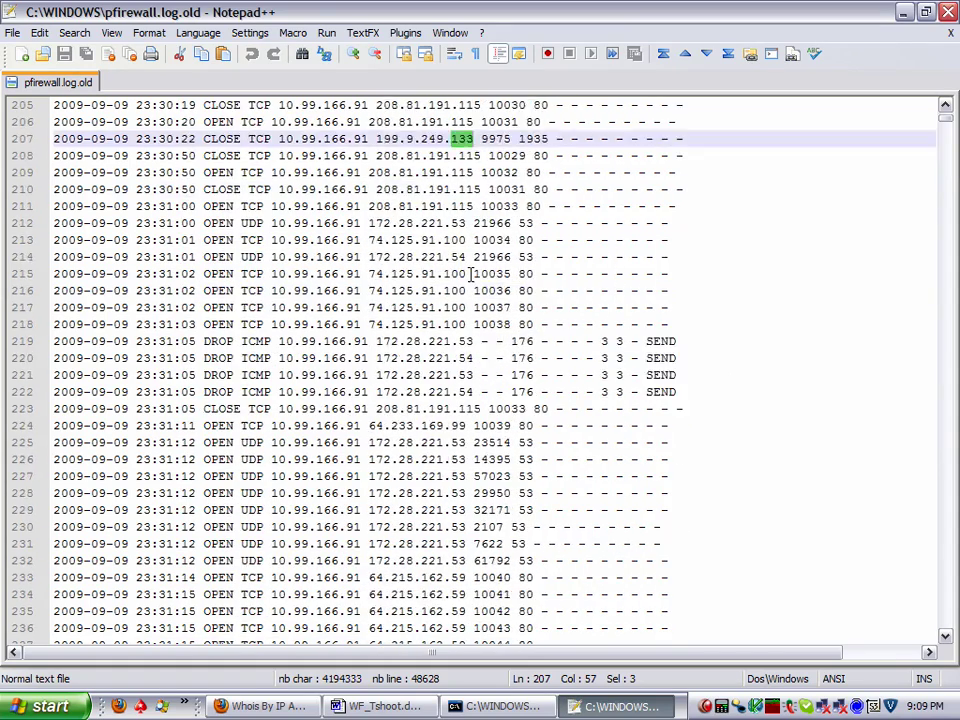
scroll(470, 273, down, 20)
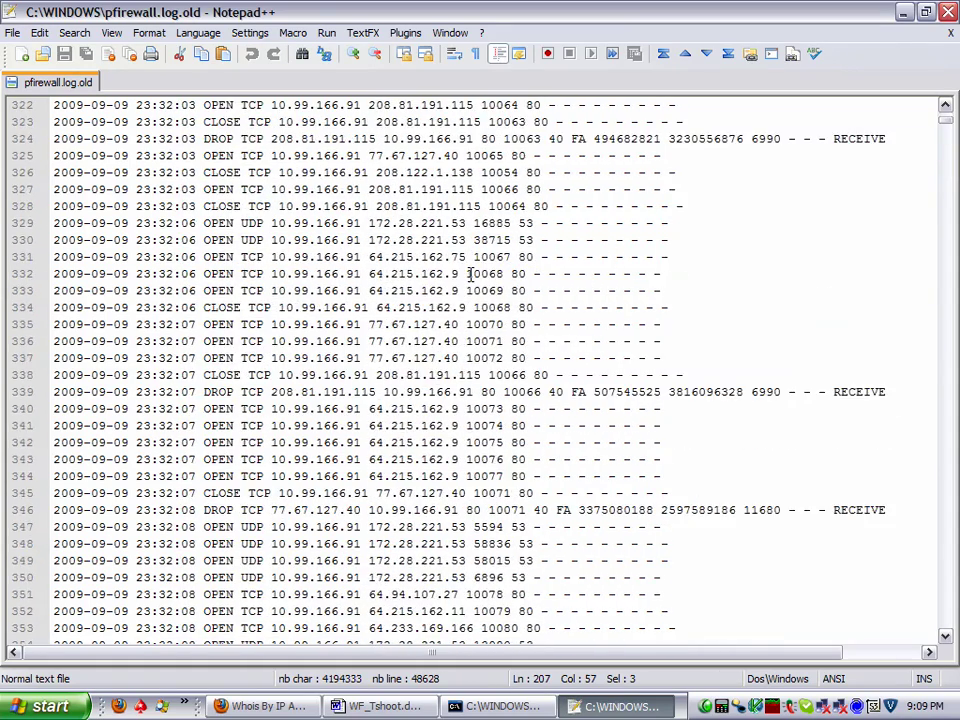
scroll(470, 273, down, 20)
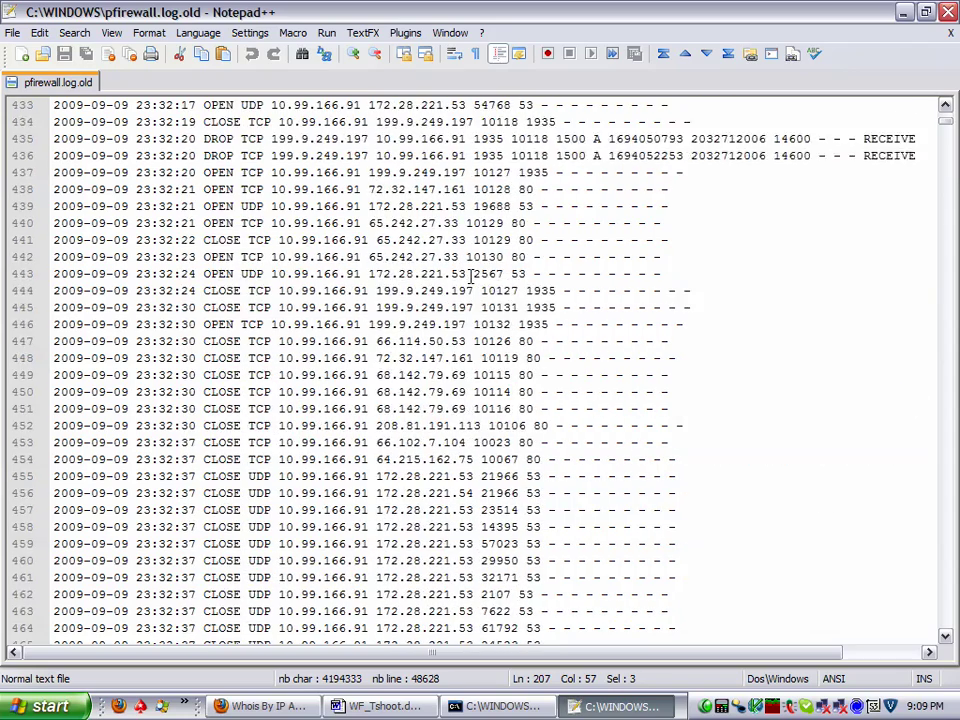
Return to the start of the log and place the cursor on empty line 5 below the field names.
scroll(491, 272, up, 3)
scroll(491, 272, up, 20)
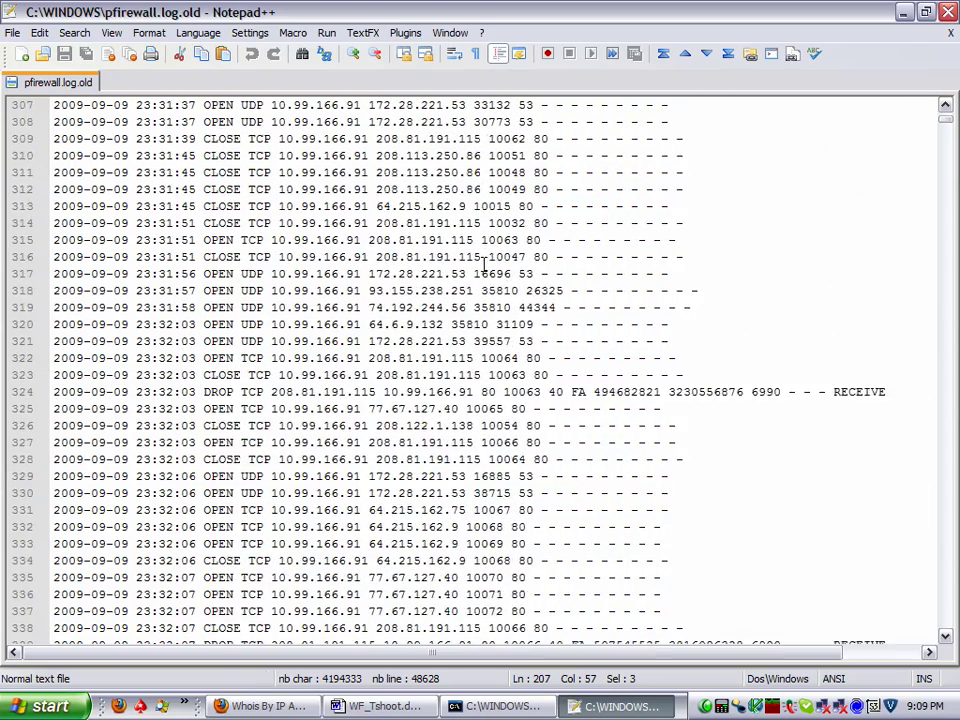
scroll(483, 262, up, 20)
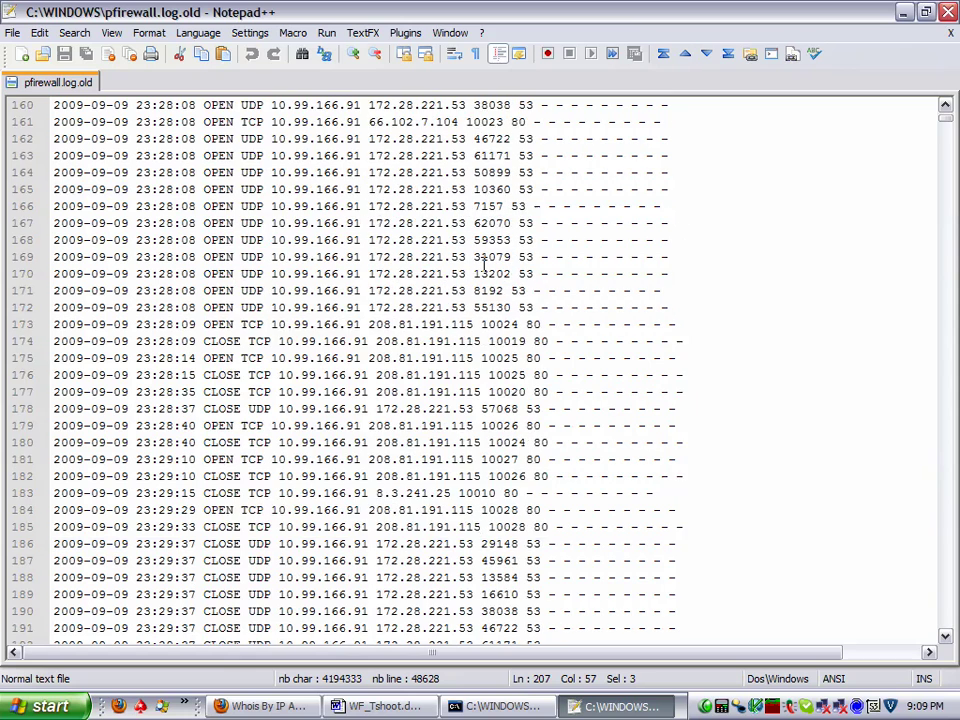
scroll(921, 157, up, 20)
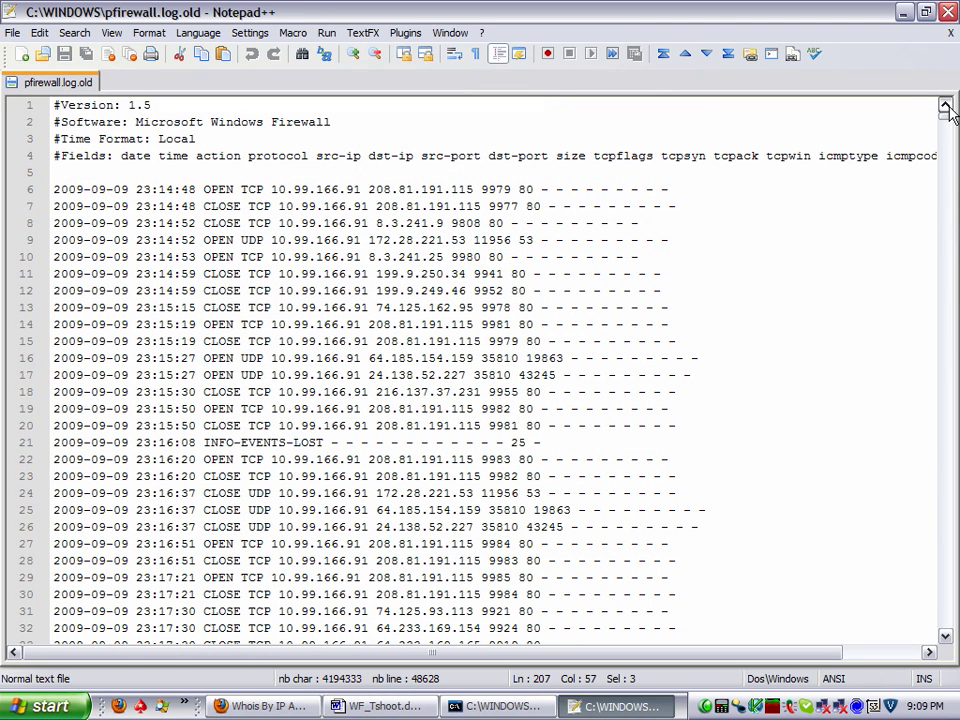
click(138, 189)
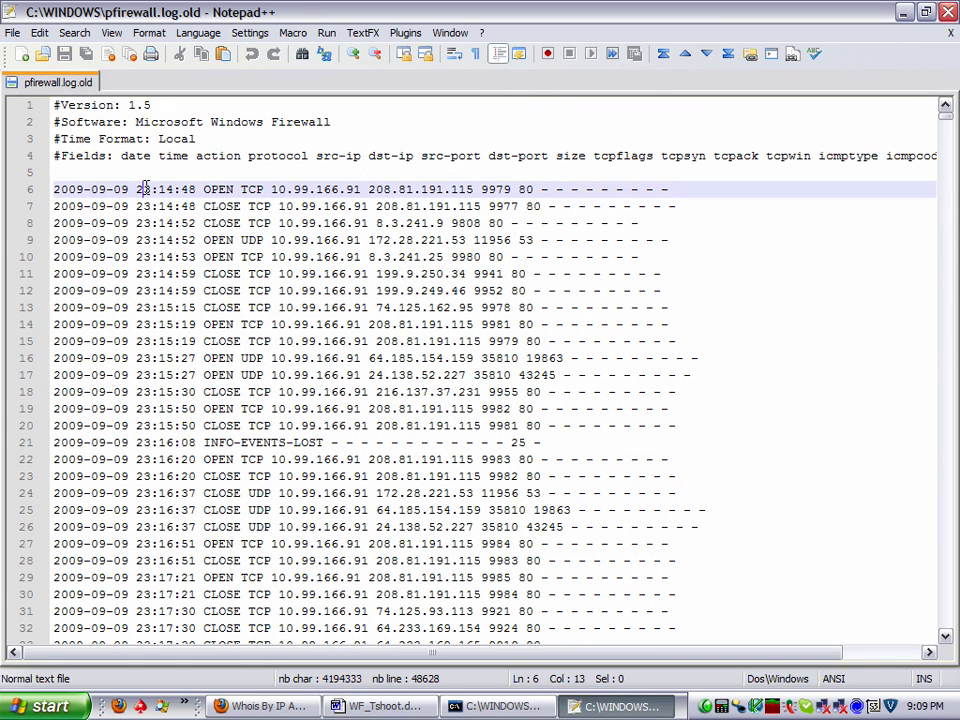
click(119, 176)
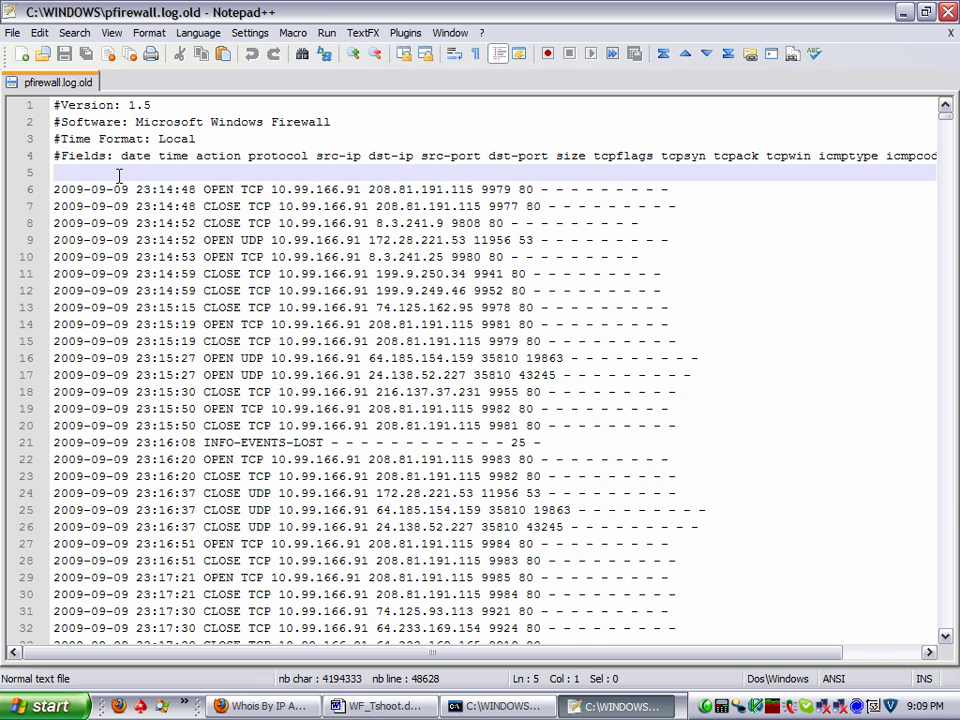